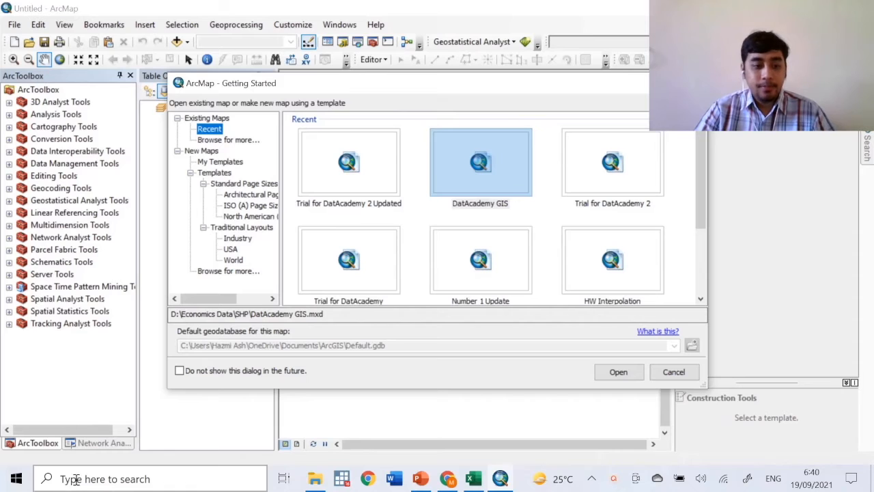
{"action": "left_click", "coordinate": [75, 479]}
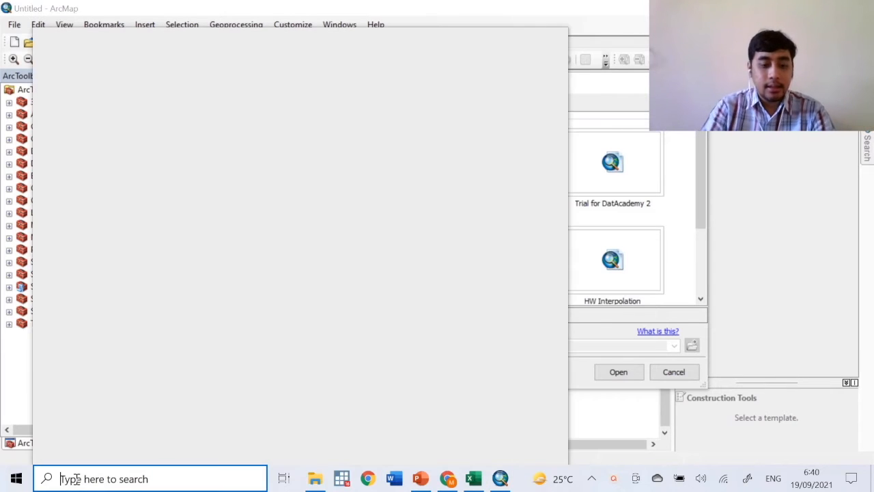
{"action": "type", "text": "arcmap"}
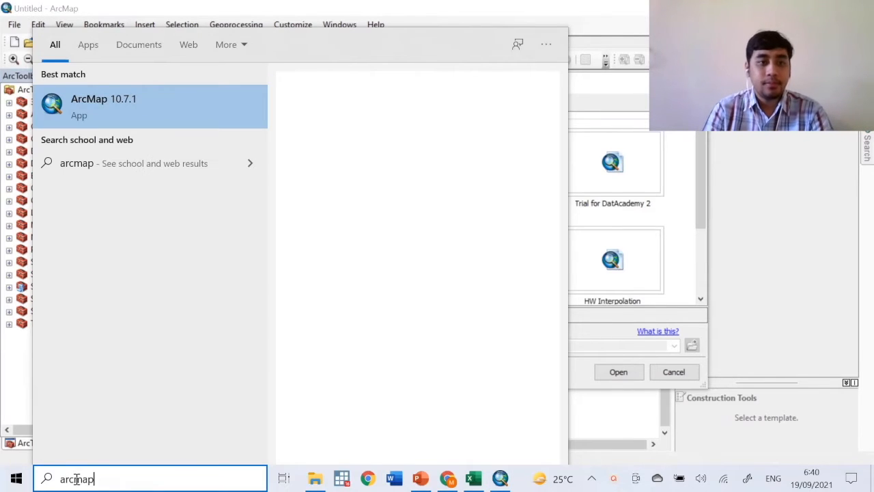
{"action": "key", "text": "BackSpace"}
{"action": "key", "text": "BackSpace"}
{"action": "key", "text": "BackSpace"}
{"action": "key", "text": "BackSpace"}
{"action": "key", "text": "BackSpace"}
{"action": "key", "text": "BackSpace"}
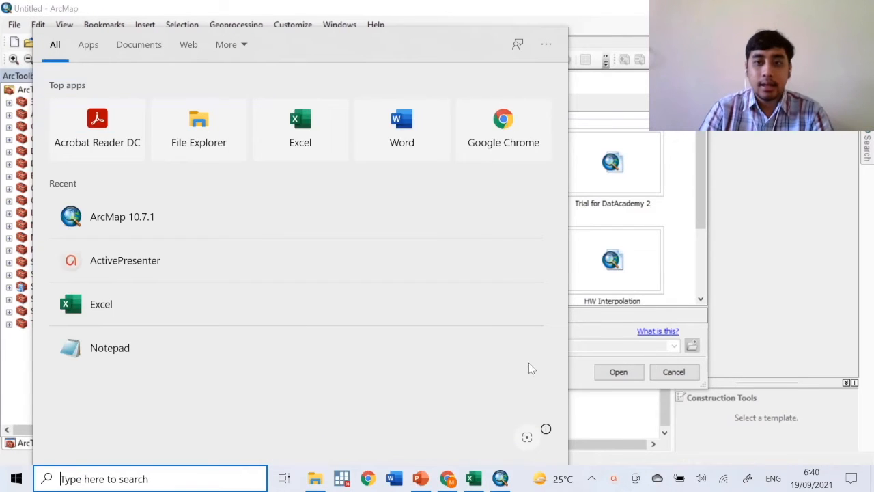
{"action": "left_click", "coordinate": [605, 77]}
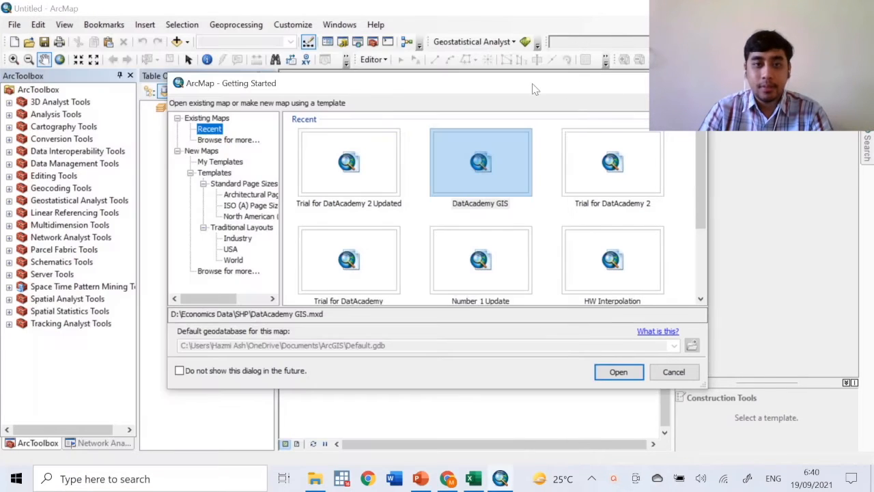
Step: Create a new blank map and add the INDO_PROVINSI_2016.shp layer from the 4_INDO_BY_DESA folder
{"action": "left_click", "coordinate": [202, 151]}
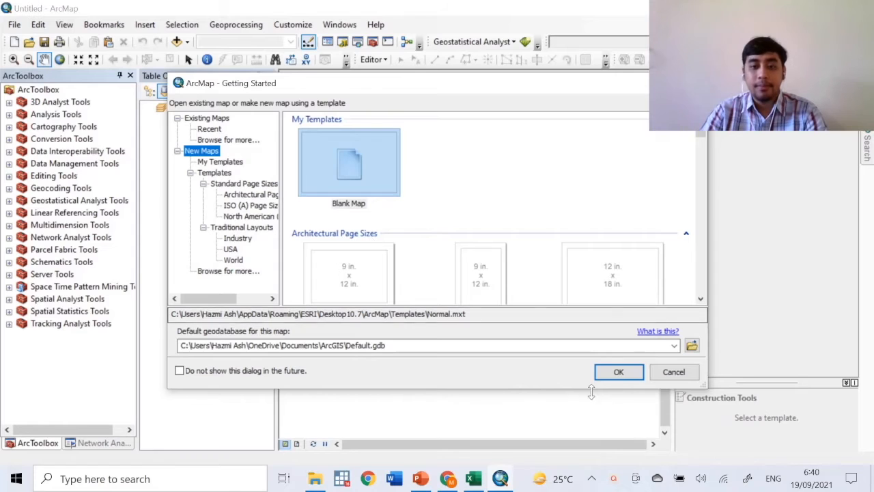
{"action": "left_click", "coordinate": [620, 372]}
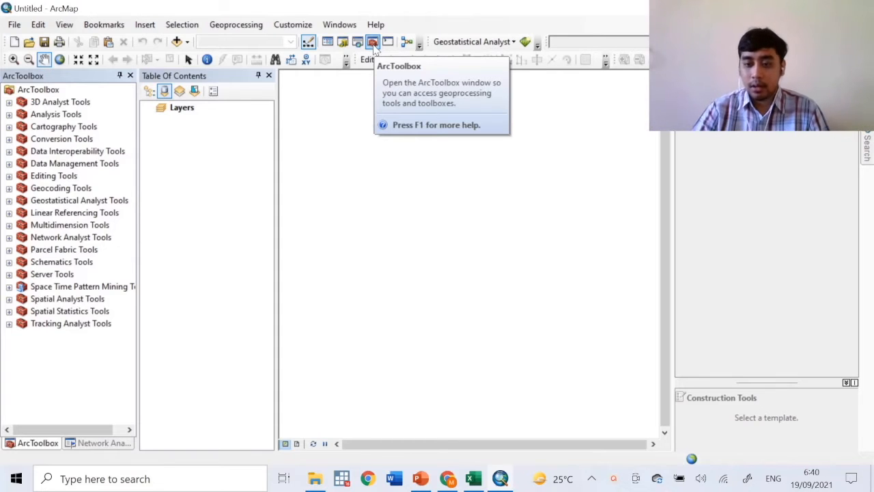
{"action": "left_click", "coordinate": [177, 47]}
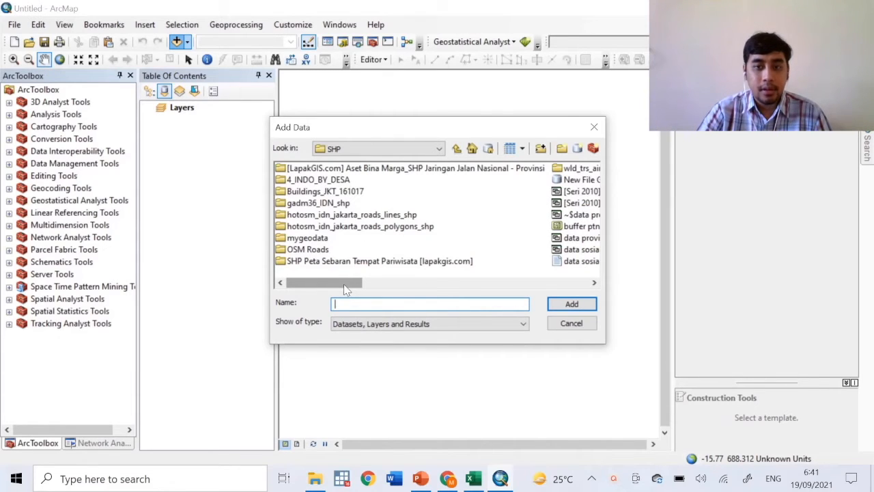
{"action": "left_click_drag", "start_coordinate": [345, 290], "coordinate": [343, 288]}
{"action": "double_click", "coordinate": [321, 179]}
{"action": "left_click", "coordinate": [358, 205]}
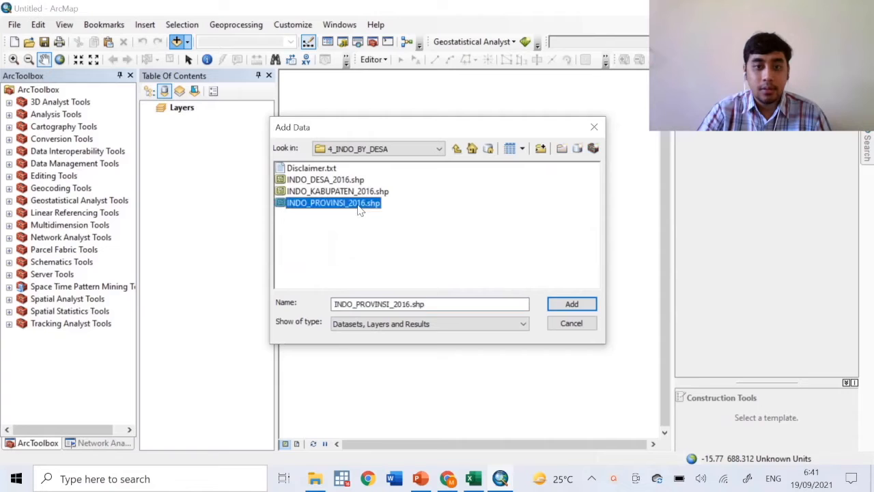
{"action": "left_click", "coordinate": [572, 305]}
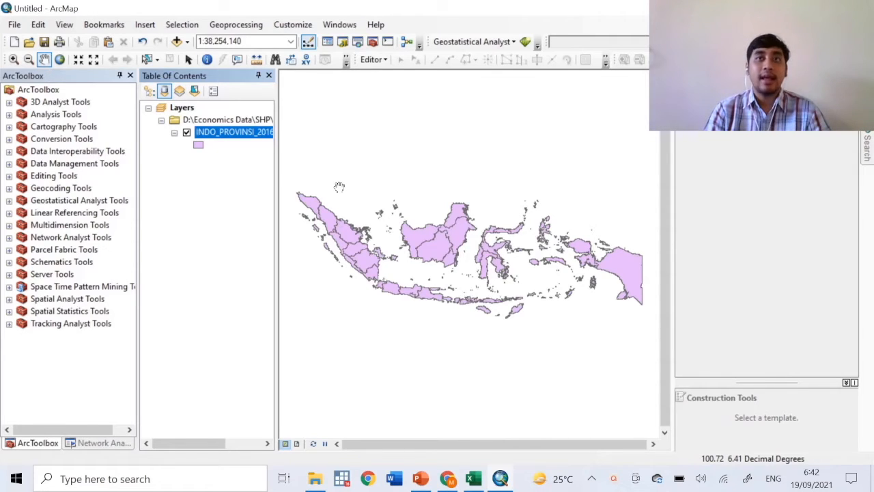
Step: Add the table data sosial ekonomi provinsi Indonesia.csv from the SHP folder to the map
{"action": "left_click", "coordinate": [177, 42]}
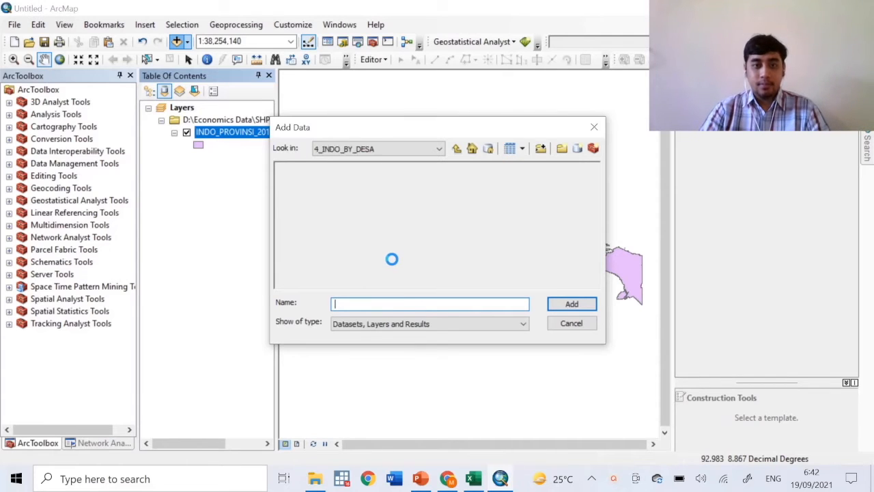
{"action": "left_click", "coordinate": [457, 147]}
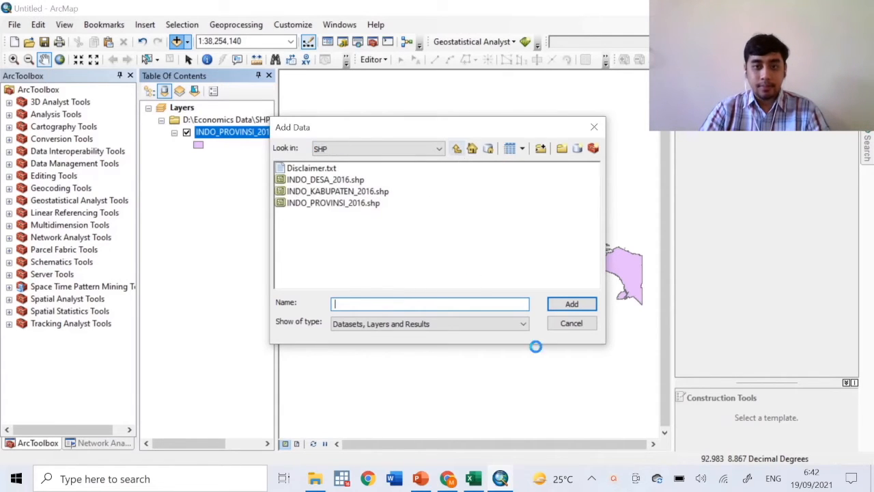
{"action": "left_click", "coordinate": [593, 282]}
{"action": "left_click", "coordinate": [594, 282]}
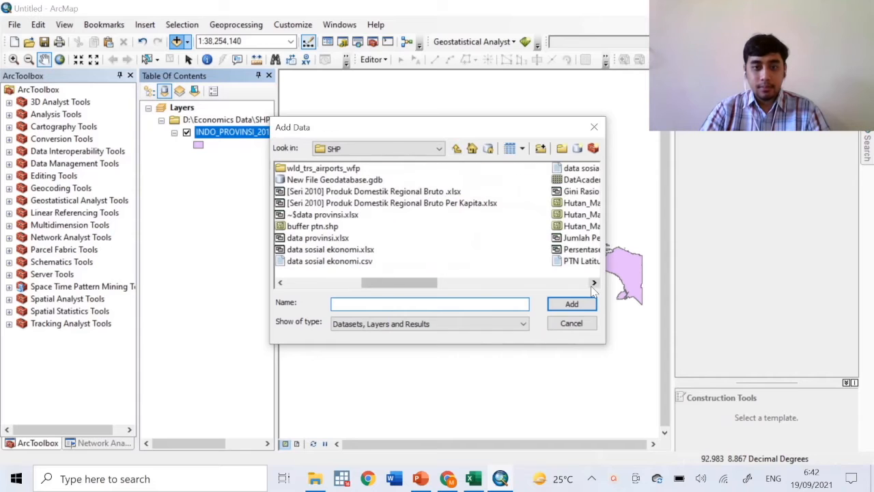
{"action": "left_click_drag", "start_coordinate": [418, 285], "coordinate": [478, 286]}
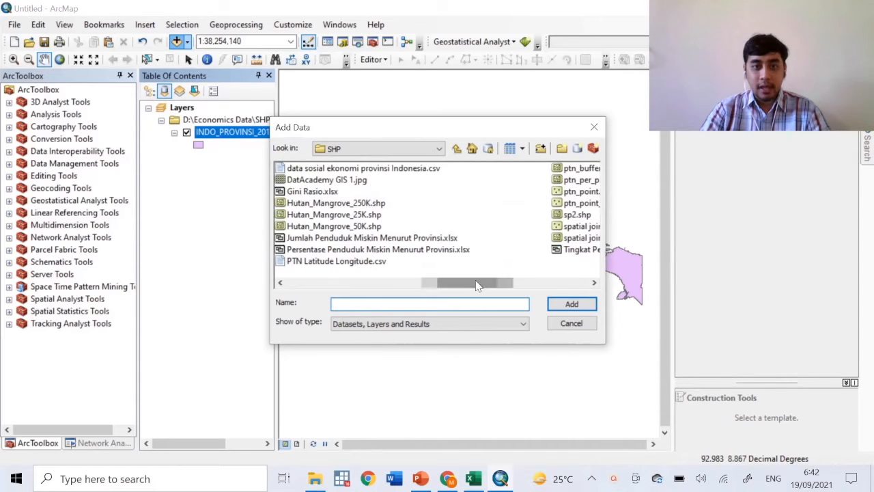
{"action": "left_click", "coordinate": [373, 169]}
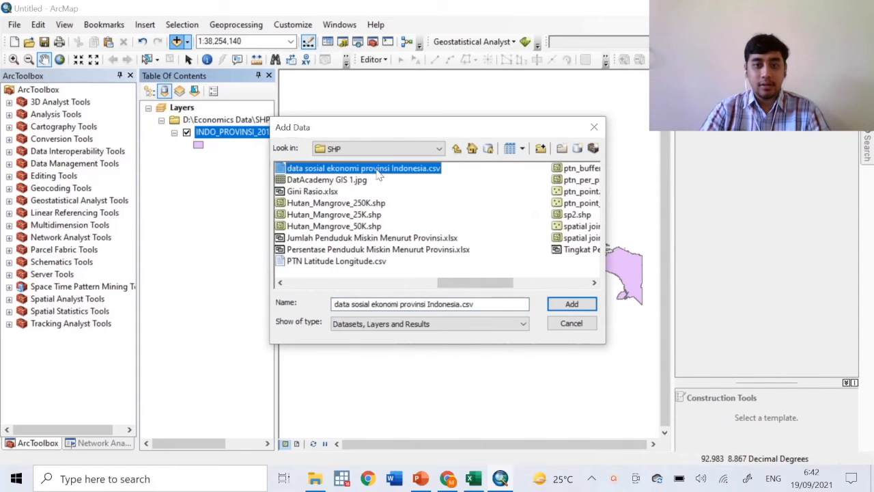
{"action": "left_click", "coordinate": [571, 306]}
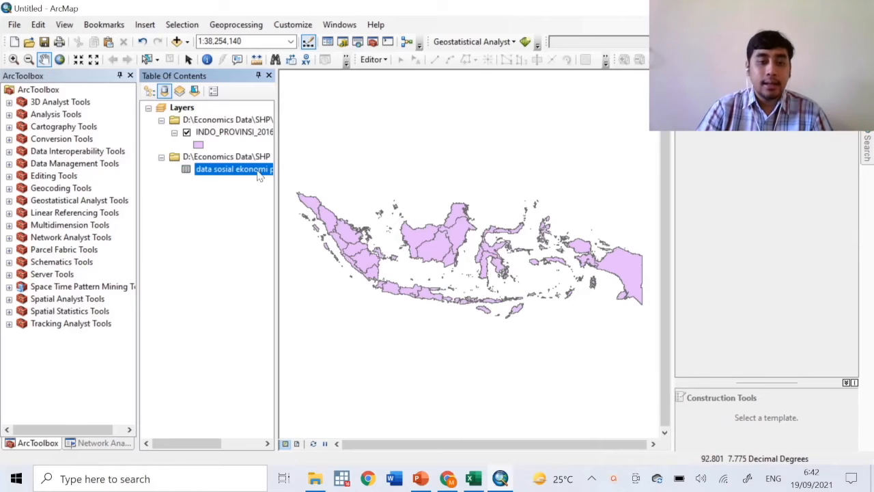
Step: Set up an attribute join from a table on the INDO_PROVINSI_2016 layer, based on its PROVNO field
{"action": "left_click", "coordinate": [243, 137]}
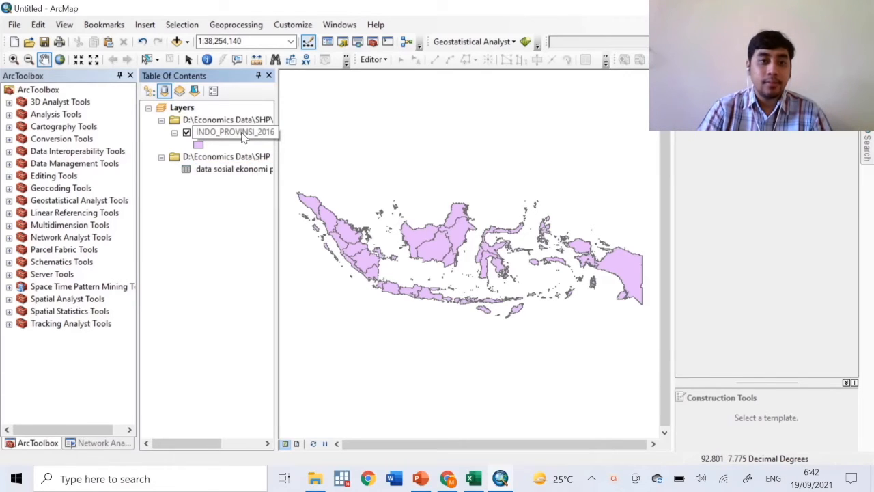
{"action": "right_click", "coordinate": [243, 136]}
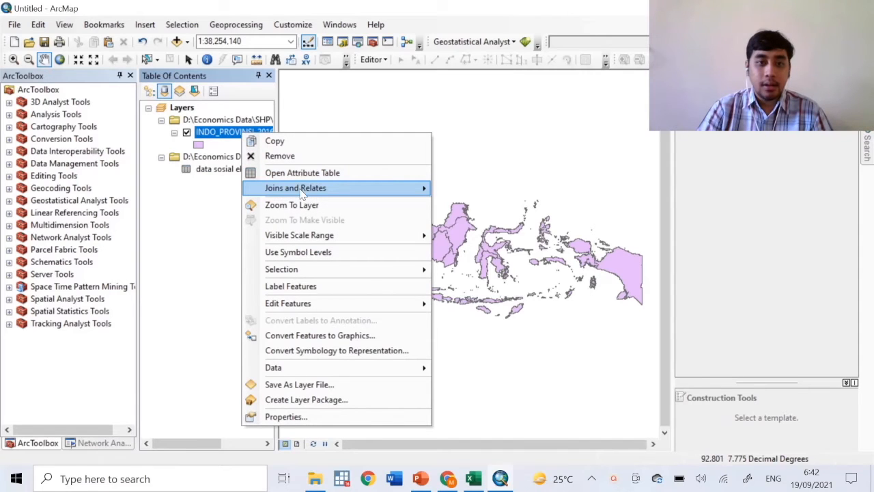
{"action": "mouse_move", "coordinate": [303, 193]}
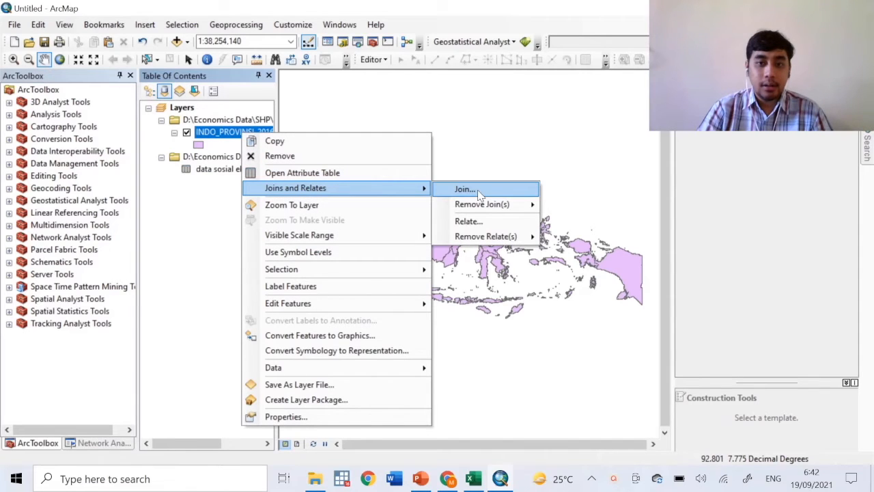
{"action": "left_click", "coordinate": [479, 193]}
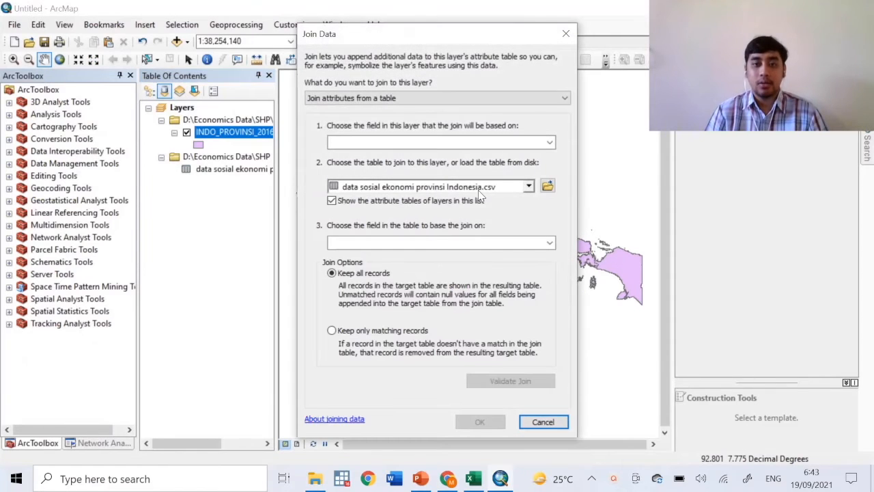
{"action": "left_click", "coordinate": [549, 144]}
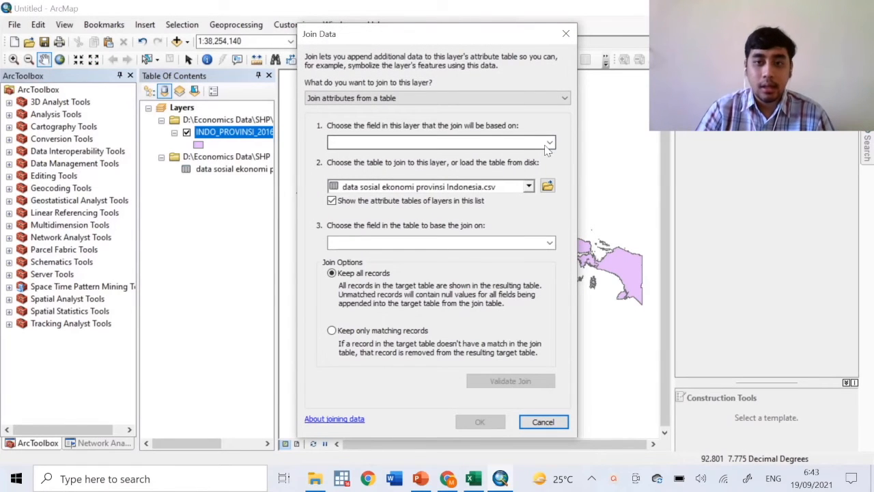
{"action": "left_click", "coordinate": [550, 144]}
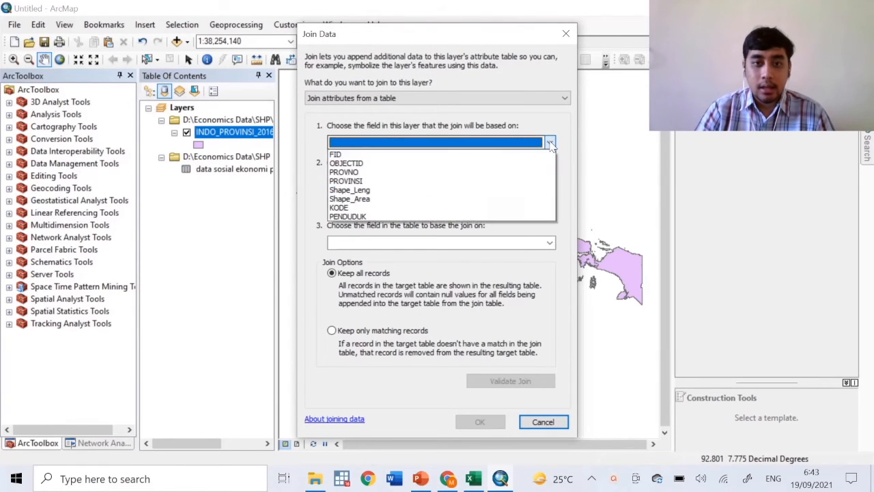
{"action": "left_click", "coordinate": [417, 172]}
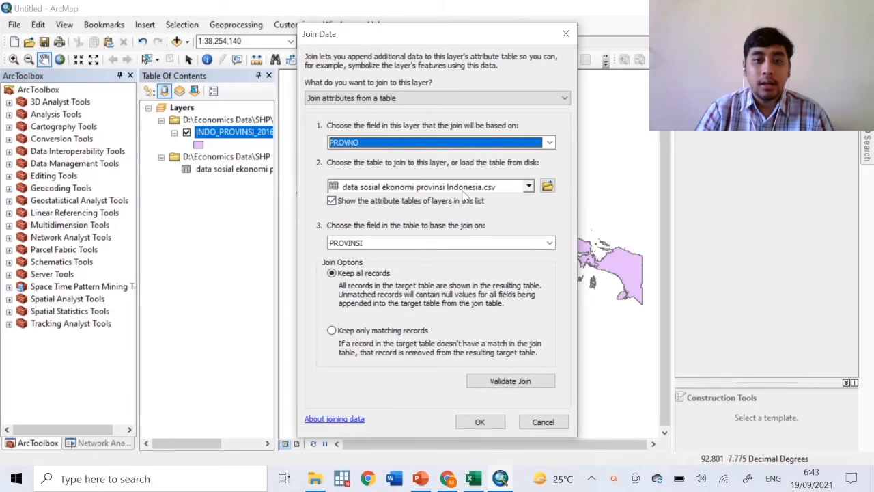
Step: Try validating the join against the r101 field of the socio-economic CSV table, and cancel the join
{"action": "left_click", "coordinate": [549, 243]}
{"action": "left_click", "coordinate": [550, 242]}
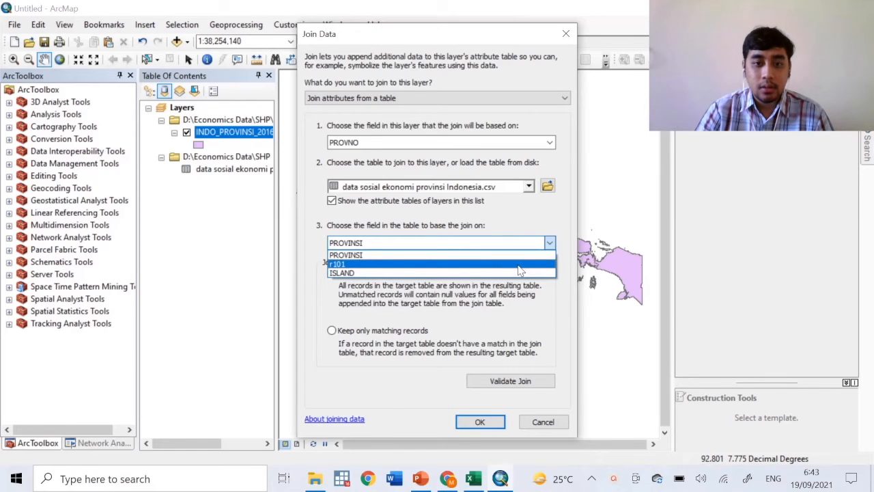
{"action": "left_click", "coordinate": [519, 265]}
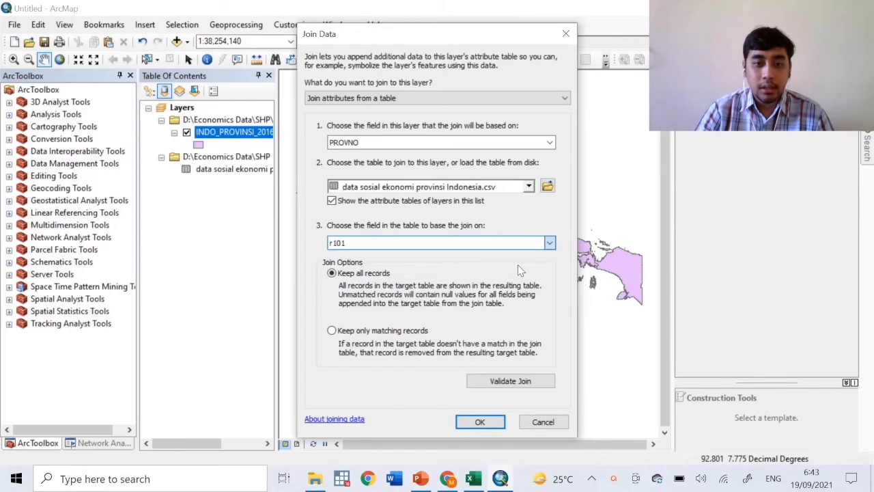
{"action": "left_click", "coordinate": [507, 386]}
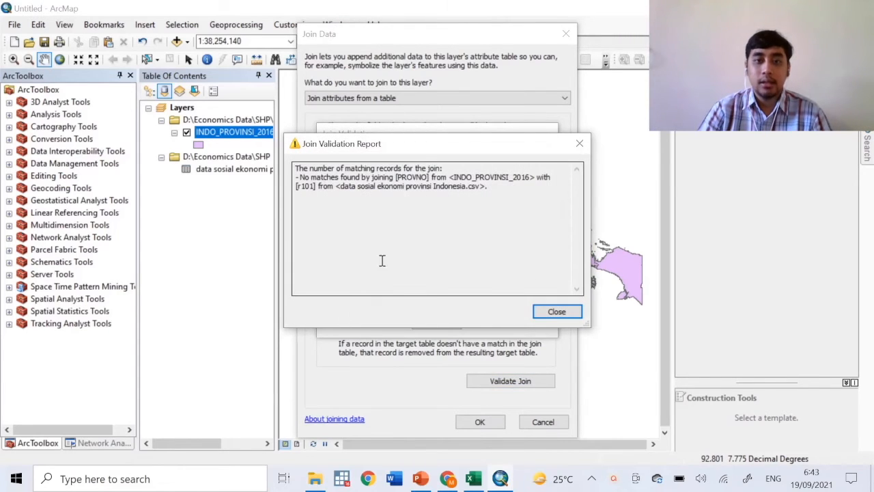
{"action": "left_click", "coordinate": [558, 313]}
{"action": "left_click", "coordinate": [543, 422]}
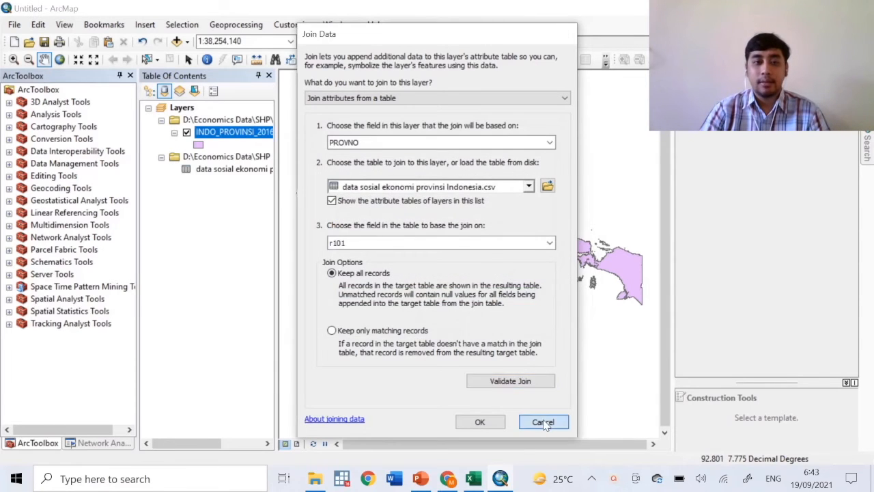
Step: Open the data sosial ekonomi provinsi Indonesia.csv table and examine its province name and code fields
{"action": "left_click", "coordinate": [240, 171]}
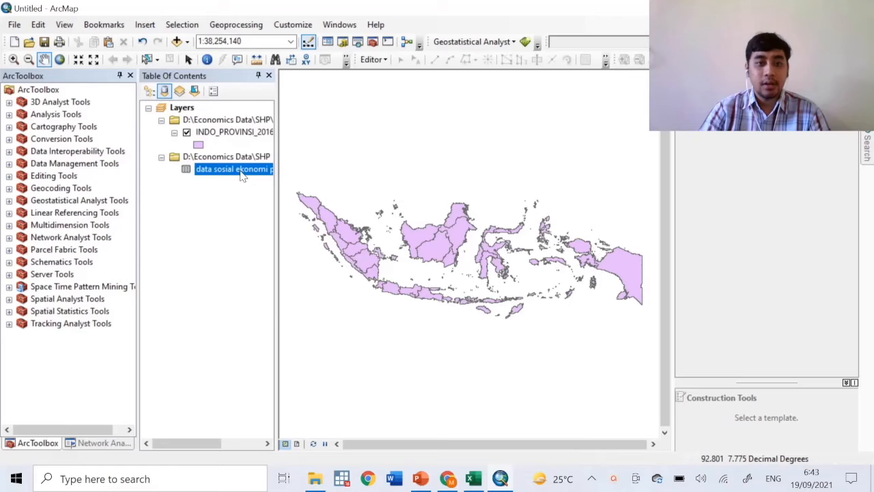
{"action": "right_click", "coordinate": [242, 175]}
{"action": "key", "text": "Escape"}
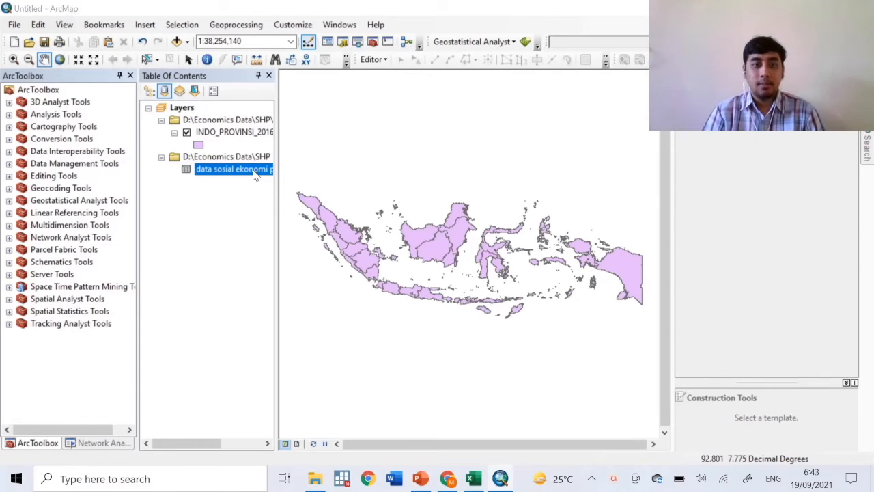
{"action": "double_click", "coordinate": [254, 174]}
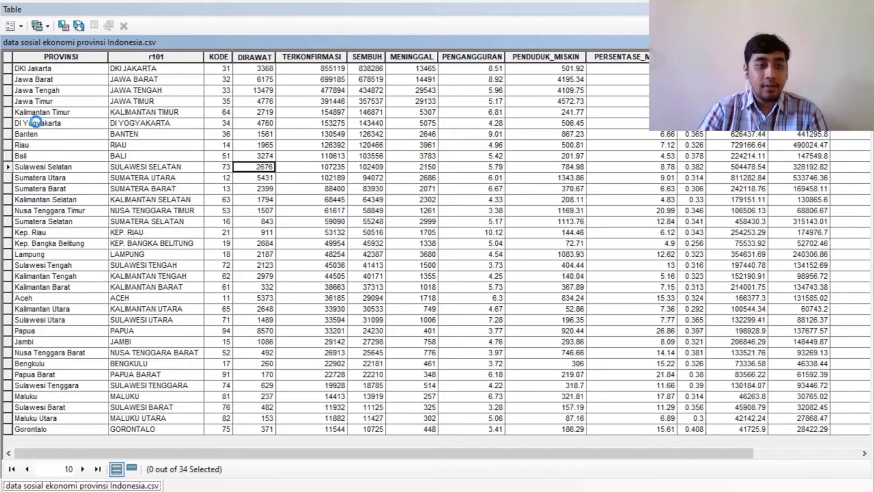
{"action": "right_click", "coordinate": [58, 270]}
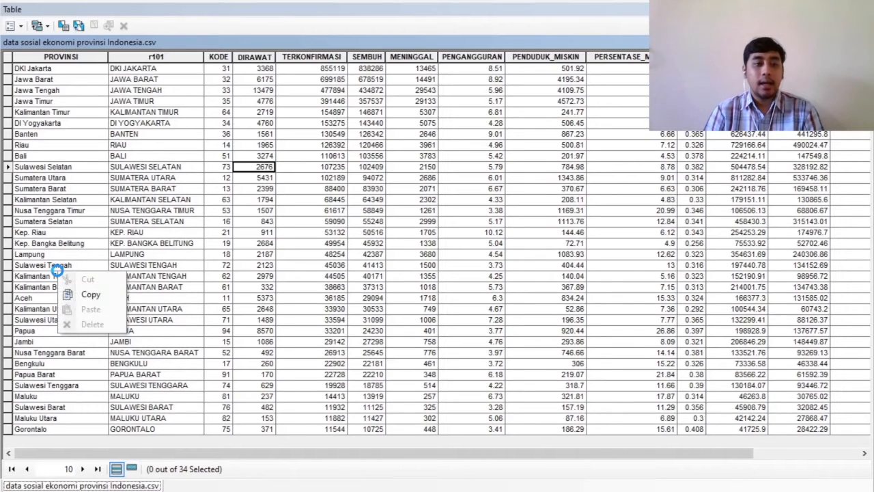
{"action": "left_click", "coordinate": [215, 179]}
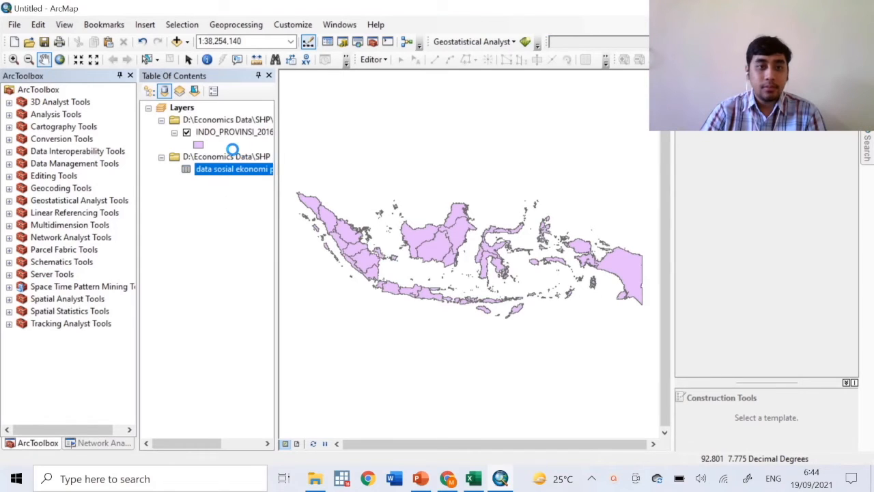
Step: Open the attribute table of the INDO_PROVINSI_2016 layer and compare its PROVNO and KODE columns
{"action": "right_click", "coordinate": [226, 136]}
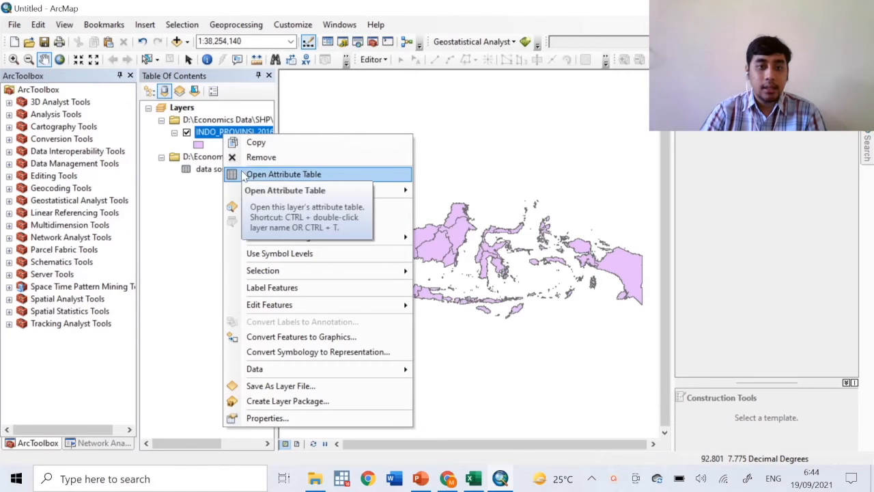
{"action": "left_click", "coordinate": [243, 176]}
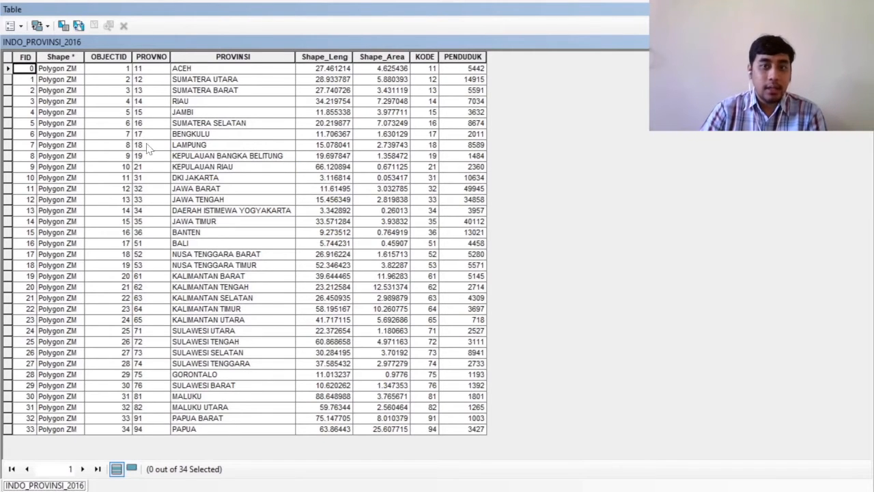
{"action": "left_click", "coordinate": [156, 56]}
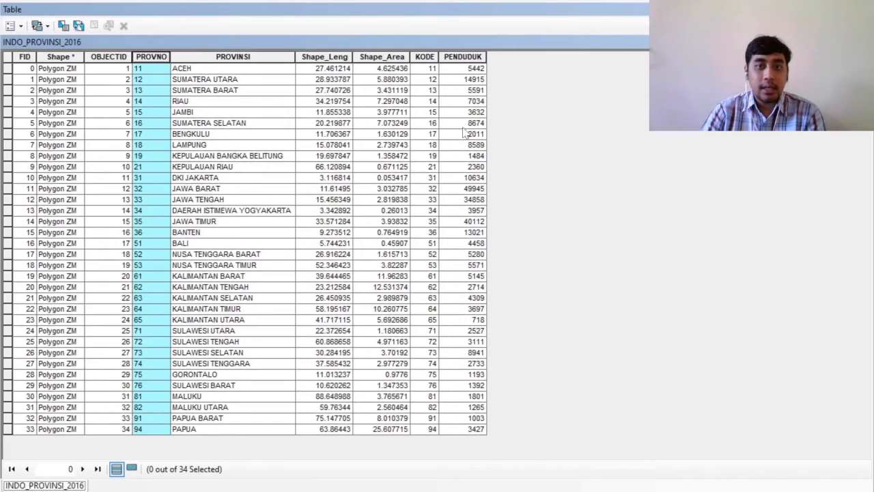
{"action": "left_click", "coordinate": [424, 57]}
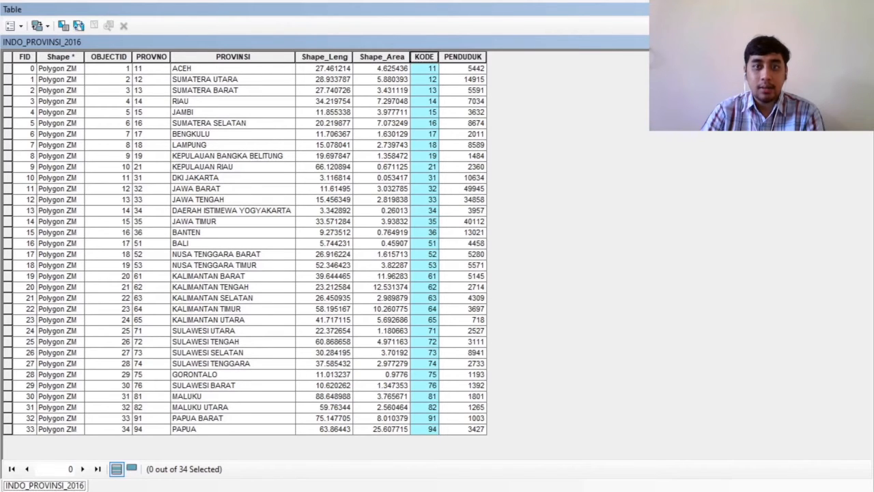
Step: Close the attribute table and set up a new attribute join on the INDO_PROVINSI_2016 layer based on its KODE field
{"action": "left_click", "coordinate": [865, 10]}
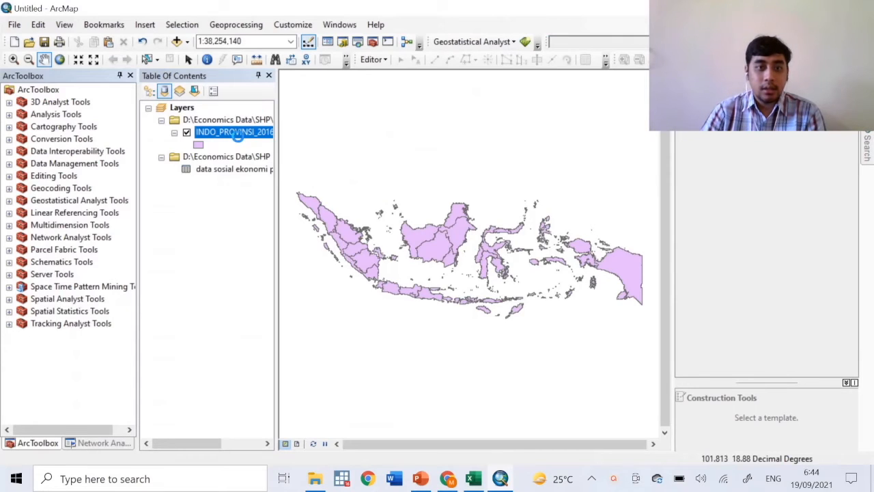
{"action": "right_click", "coordinate": [235, 133]}
{"action": "left_click", "coordinate": [281, 176]}
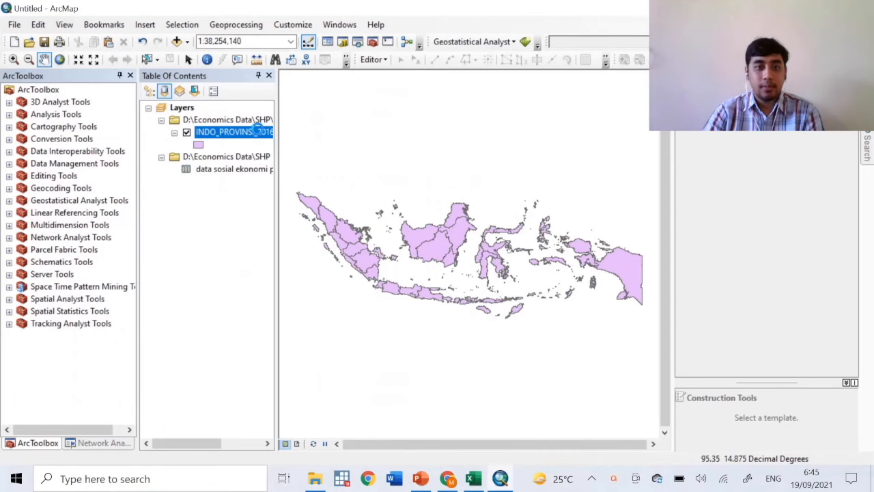
{"action": "right_click", "coordinate": [262, 134]}
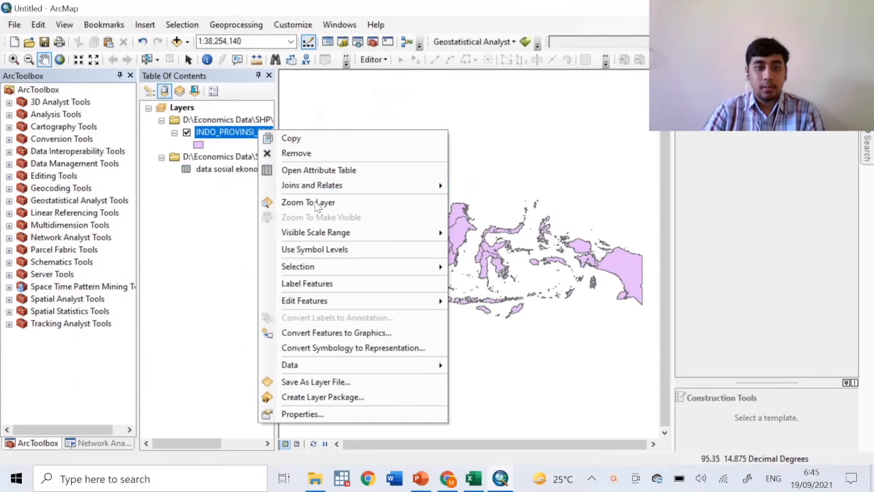
{"action": "mouse_move", "coordinate": [355, 185]}
{"action": "left_click", "coordinate": [486, 188]}
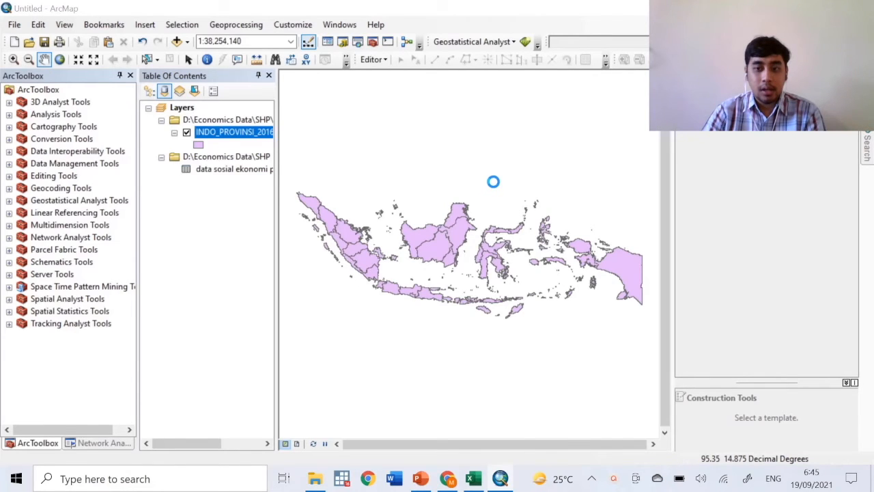
{"action": "left_click", "coordinate": [536, 142]}
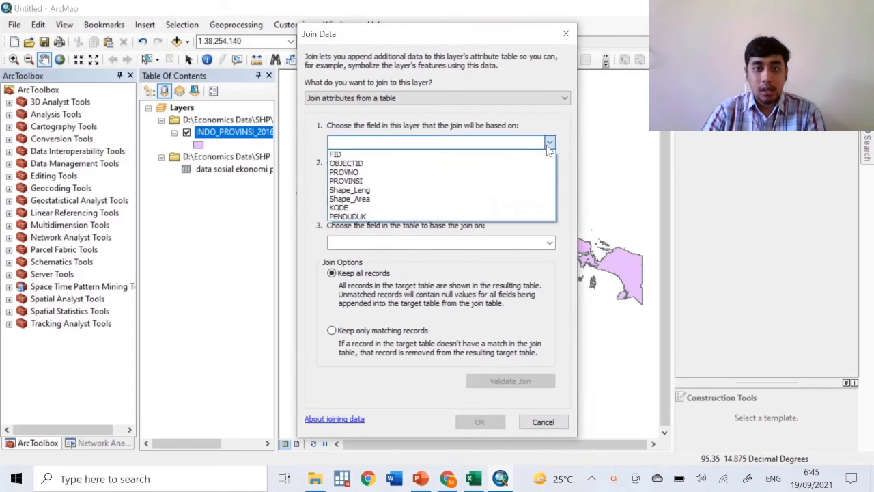
{"action": "left_click", "coordinate": [496, 203]}
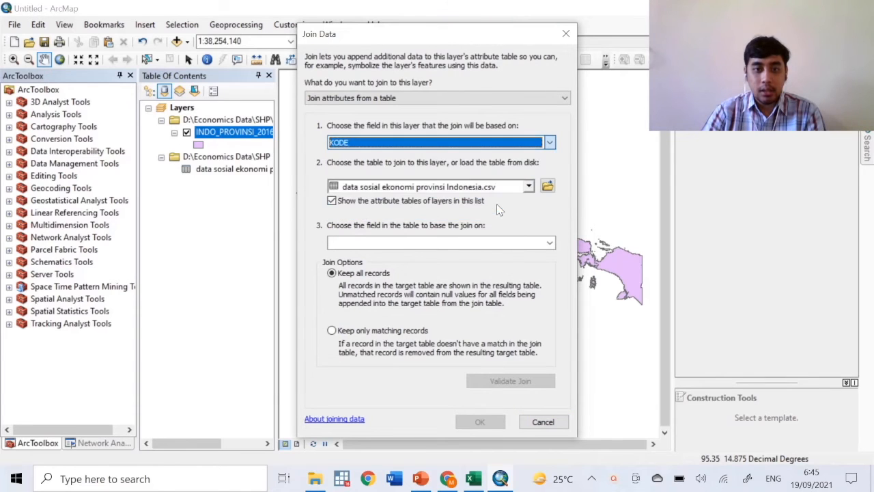
Step: Match the join to the KODE field of data sosial ekonomi provinsi Indonesia.csv and validate it
{"action": "left_click", "coordinate": [545, 242]}
{"action": "left_click", "coordinate": [373, 253]}
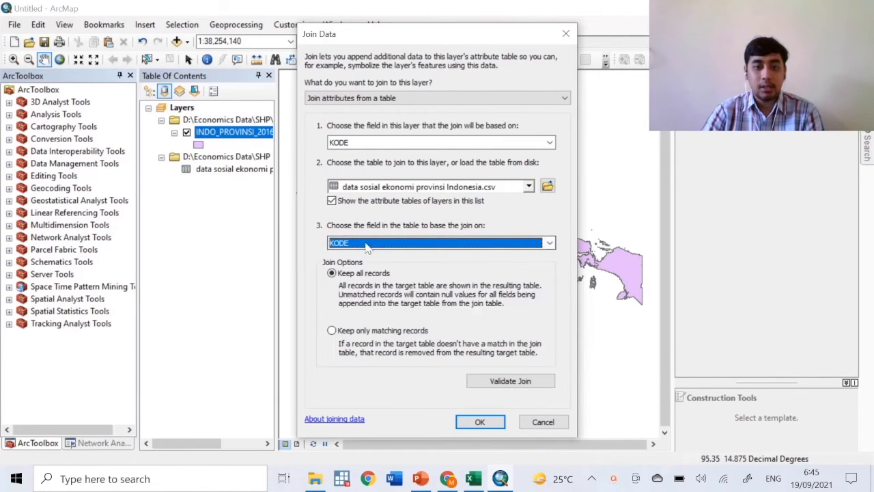
{"action": "left_click", "coordinate": [506, 383]}
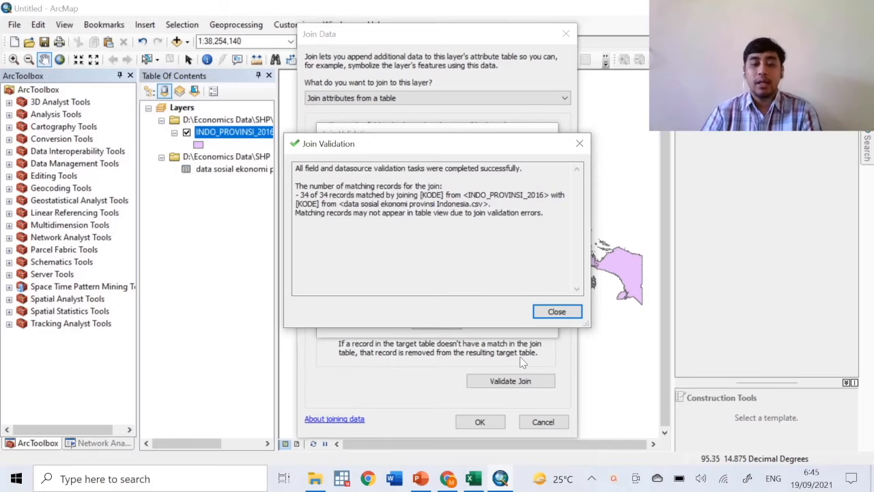
{"action": "left_click", "coordinate": [557, 310]}
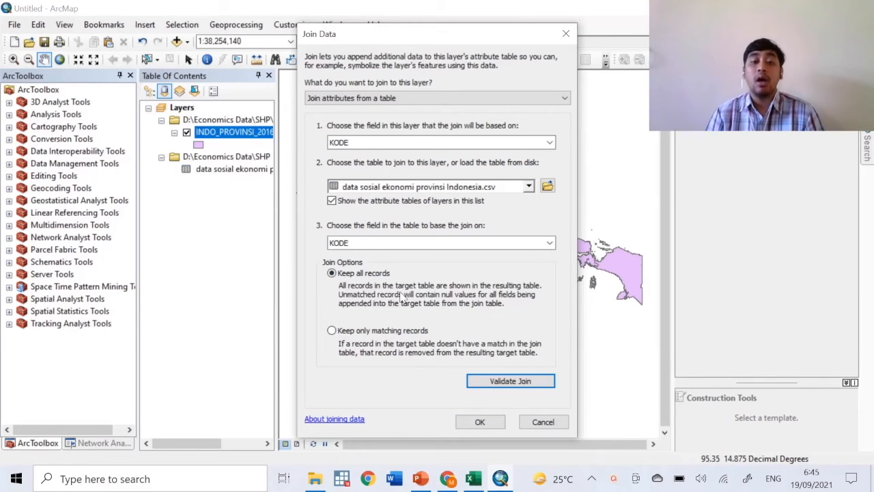
Step: Set the join to keep all records and apply it to the INDO_PROVINSI_2016 layer
{"action": "left_click", "coordinate": [336, 332]}
{"action": "left_click", "coordinate": [368, 274]}
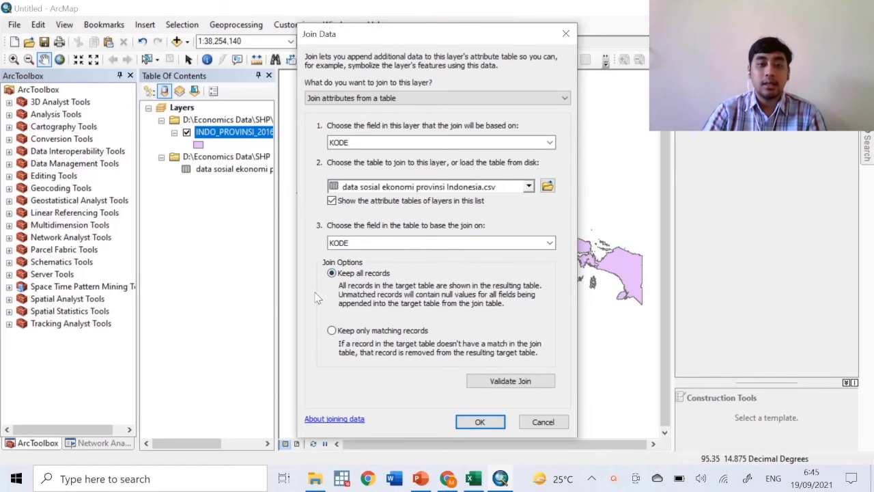
{"action": "left_click", "coordinate": [479, 421]}
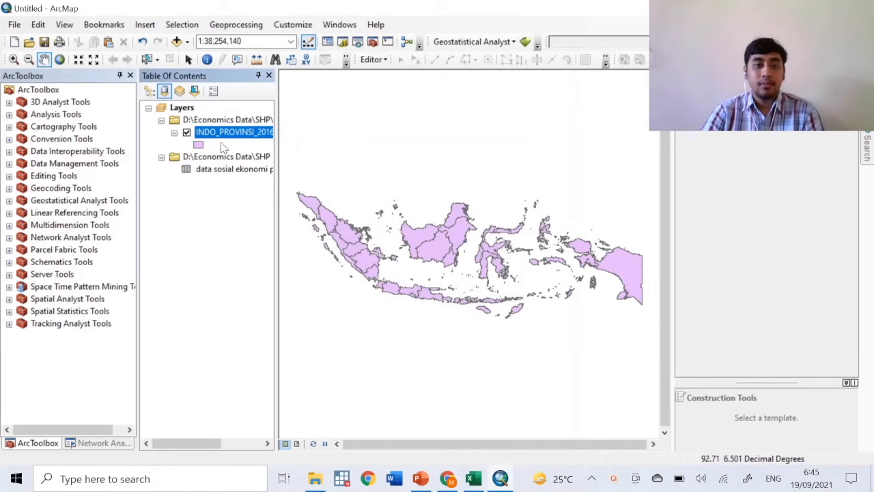
Step: Open the attribute table of the INDO_PROVINSI_2016 layer, examine the joined socio-economic columns, and close the table
{"action": "right_click", "coordinate": [226, 133]}
{"action": "left_click", "coordinate": [245, 172]}
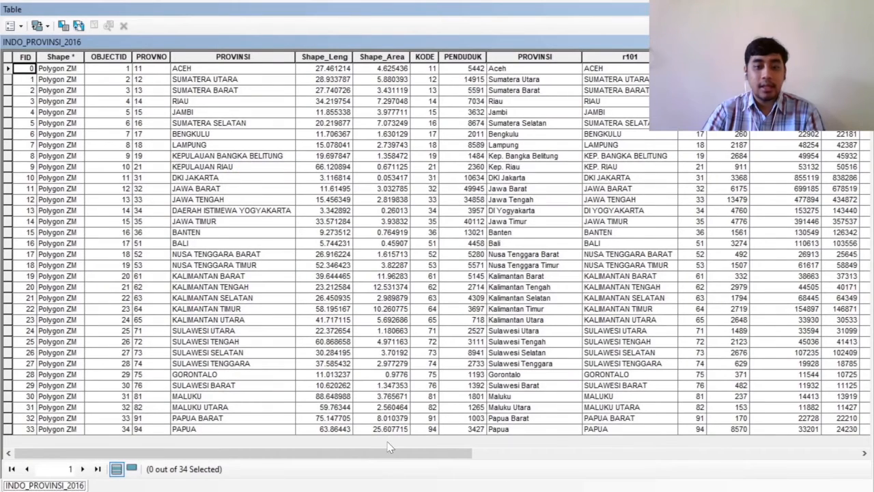
{"action": "left_click_drag", "start_coordinate": [390, 447], "coordinate": [792, 472]}
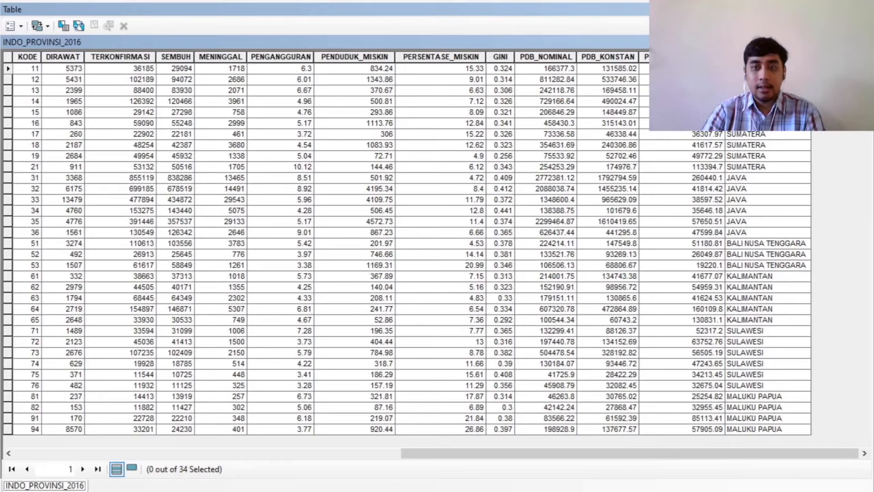
{"action": "left_click", "coordinate": [864, 9]}
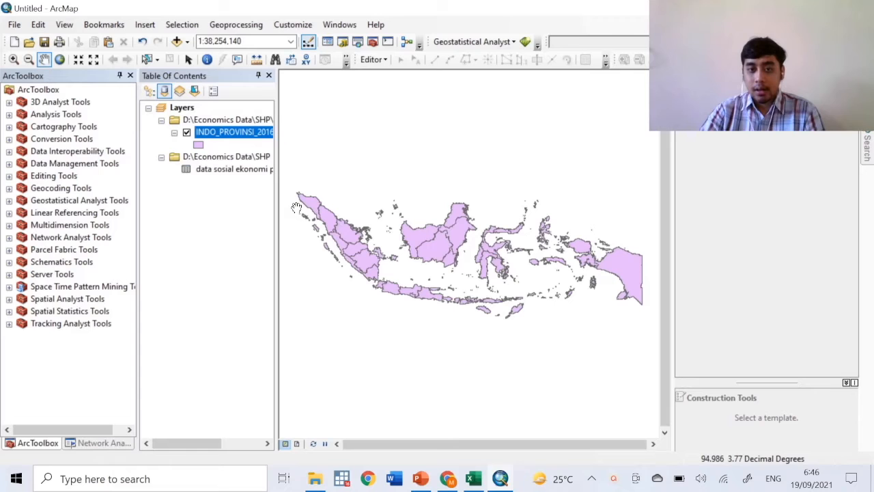
Step: Set the INDO_PROVINSI_2016 layer's symbology to graduated colors by PERSENTASE_MISKIN, keeping the green-to-red color ramp
{"action": "right_click", "coordinate": [234, 135]}
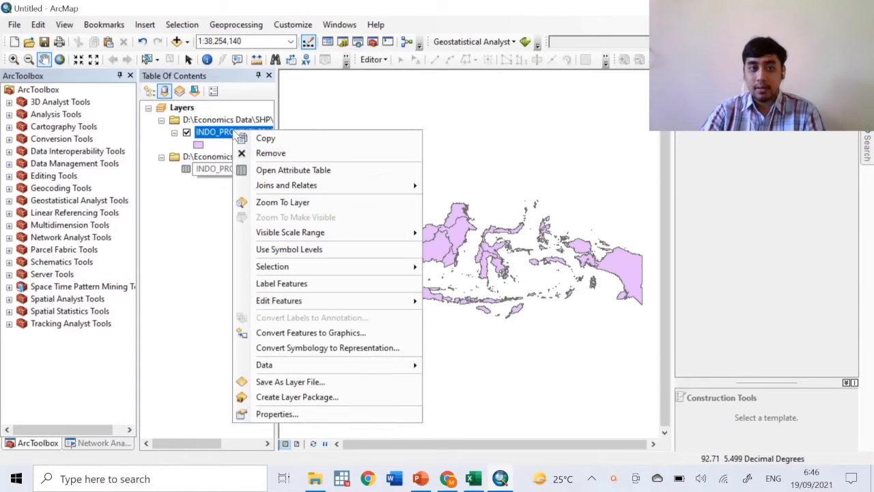
{"action": "left_click", "coordinate": [192, 253]}
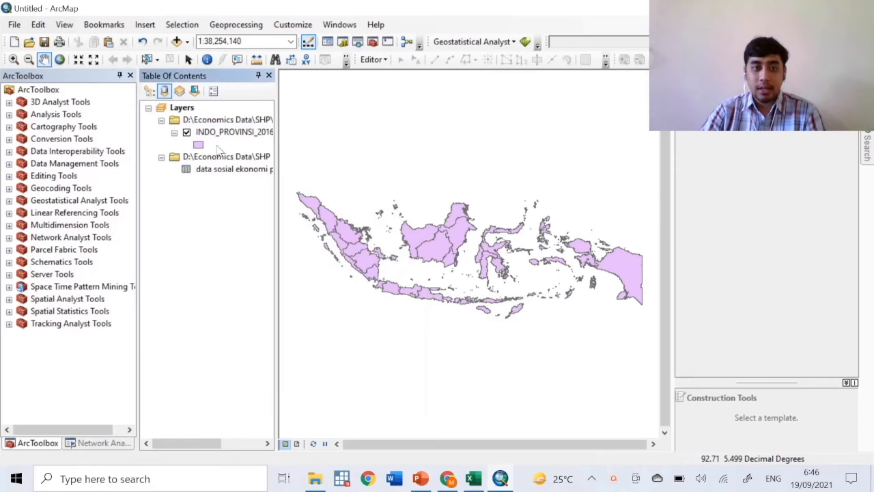
{"action": "right_click", "coordinate": [222, 137]}
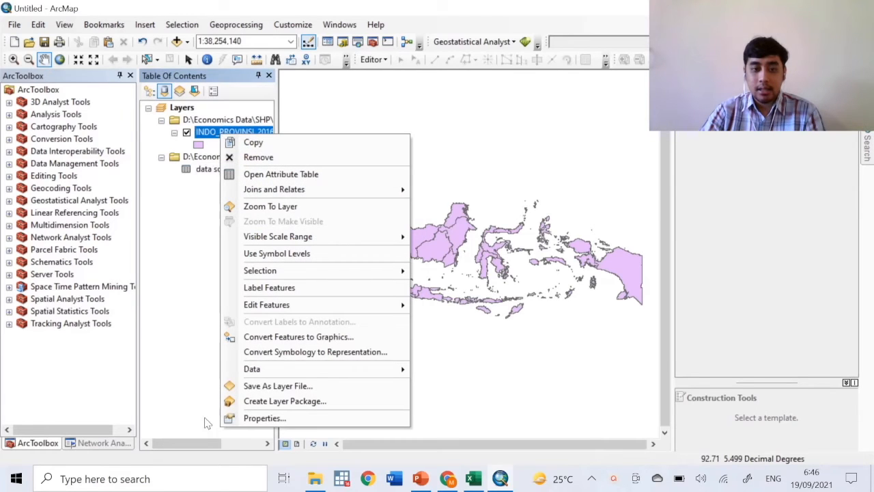
{"action": "left_click", "coordinate": [236, 418]}
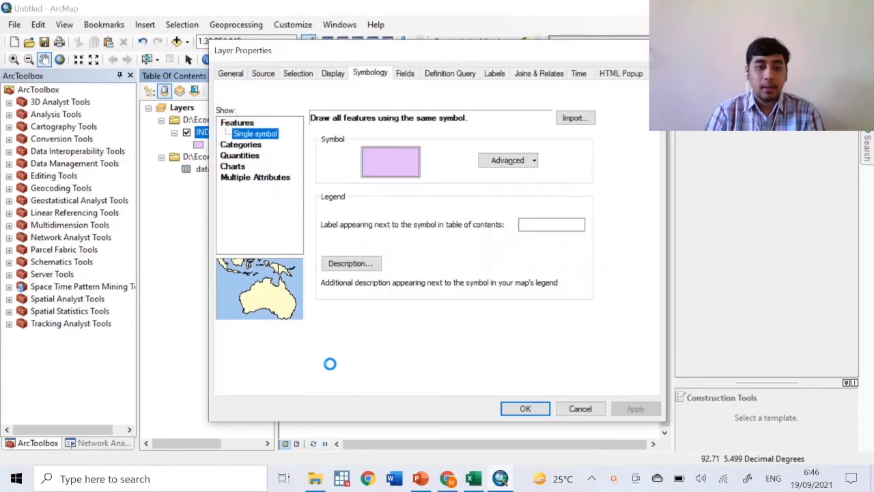
{"action": "left_click", "coordinate": [254, 156]}
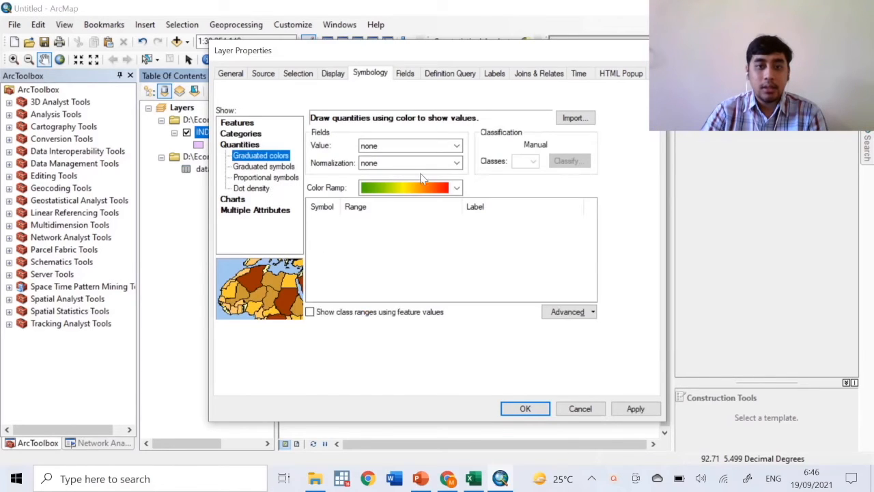
{"action": "left_click", "coordinate": [455, 146]}
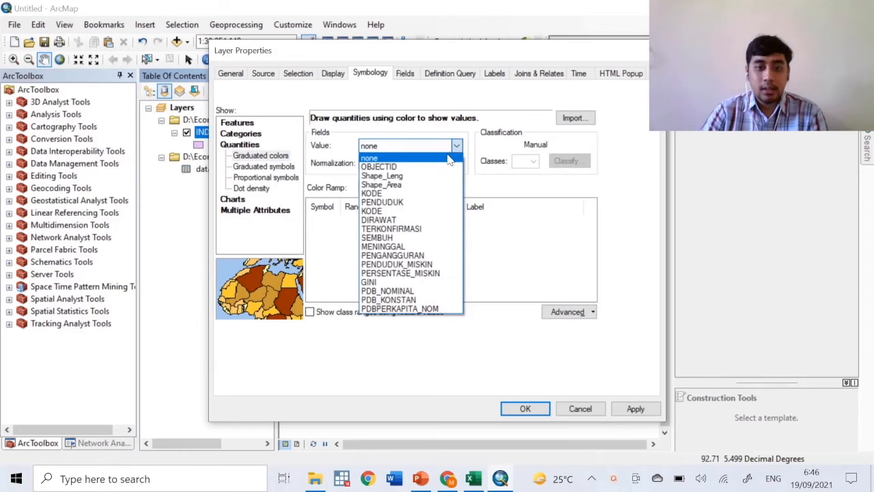
{"action": "left_click", "coordinate": [451, 277]}
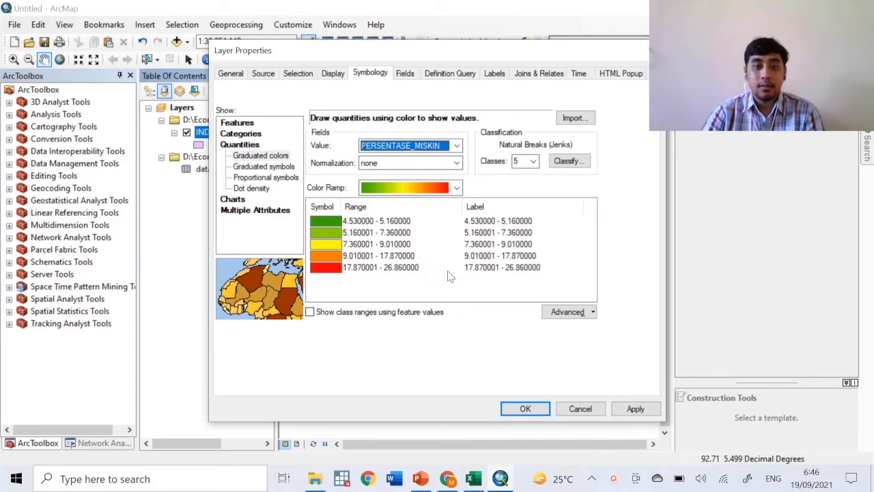
{"action": "left_click", "coordinate": [457, 188]}
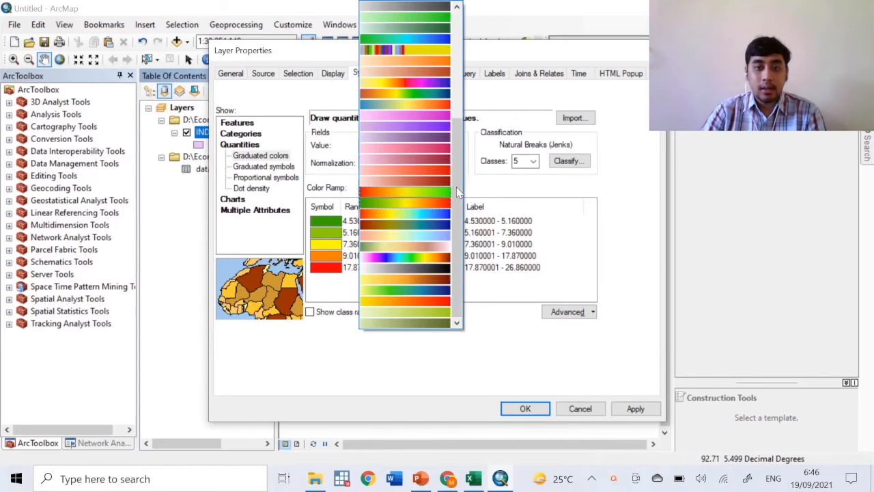
{"action": "left_click", "coordinate": [502, 187]}
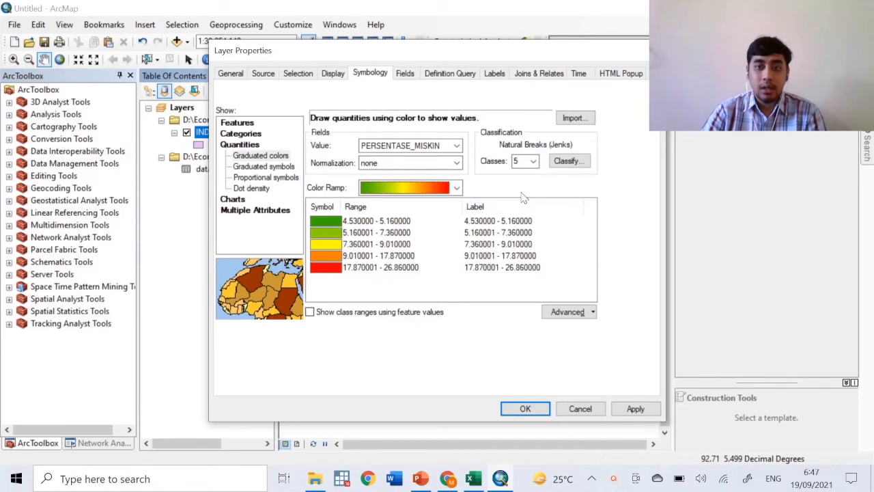
Step: Try the Quantile classification method for PERSENTASE_MISKIN, return to Natural Breaks (Jenks), and cancel the classification changes
{"action": "left_click", "coordinate": [566, 162]}
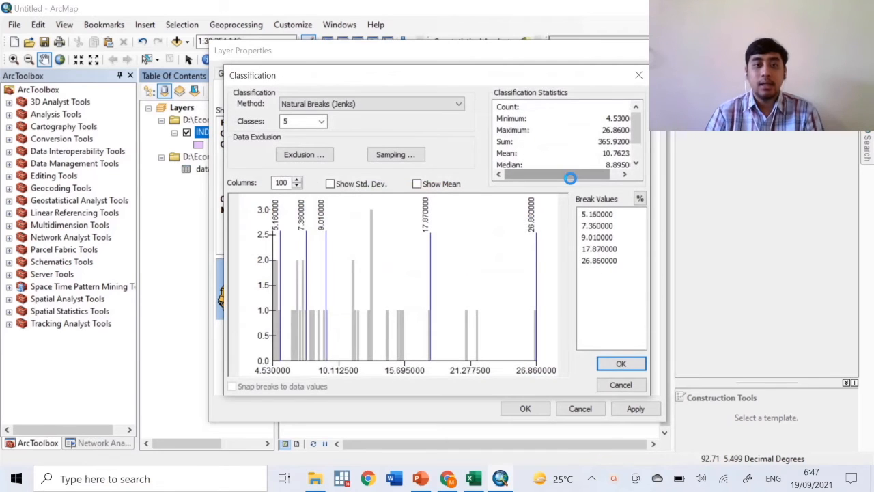
{"action": "left_click", "coordinate": [442, 105]}
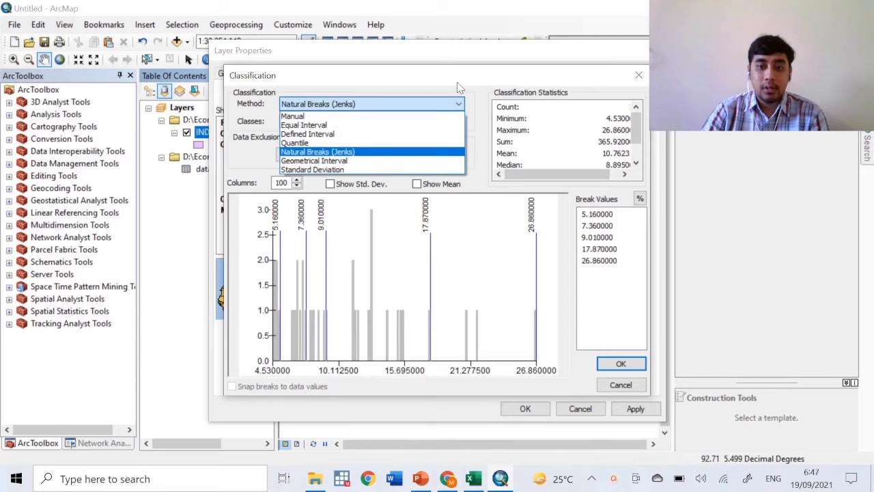
{"action": "left_click", "coordinate": [459, 87]}
{"action": "left_click", "coordinate": [428, 105]}
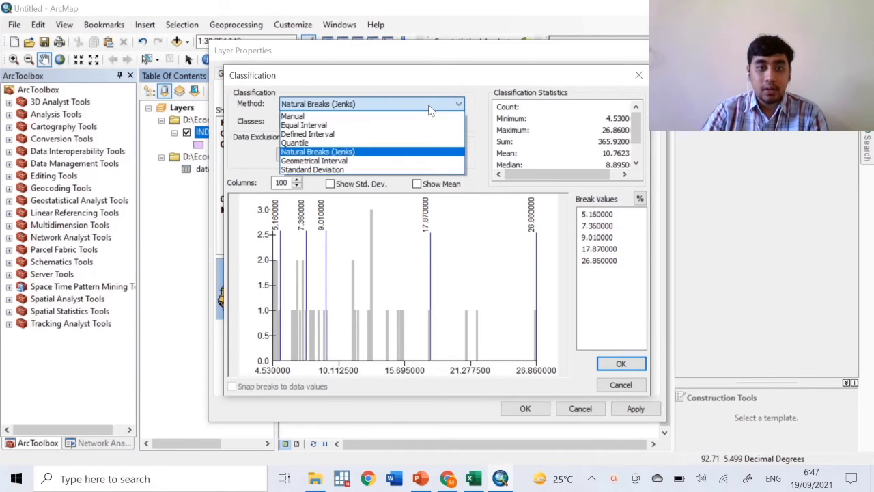
{"action": "left_click", "coordinate": [404, 142]}
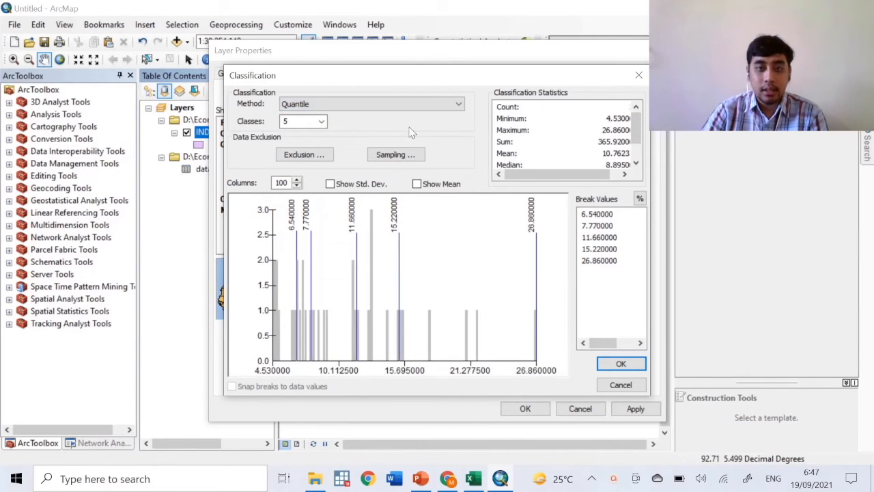
{"action": "left_click", "coordinate": [419, 105]}
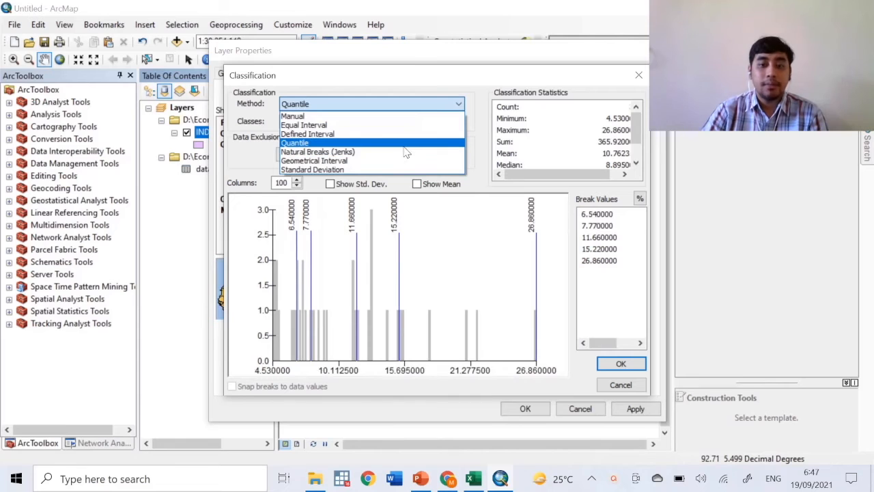
{"action": "left_click", "coordinate": [406, 152]}
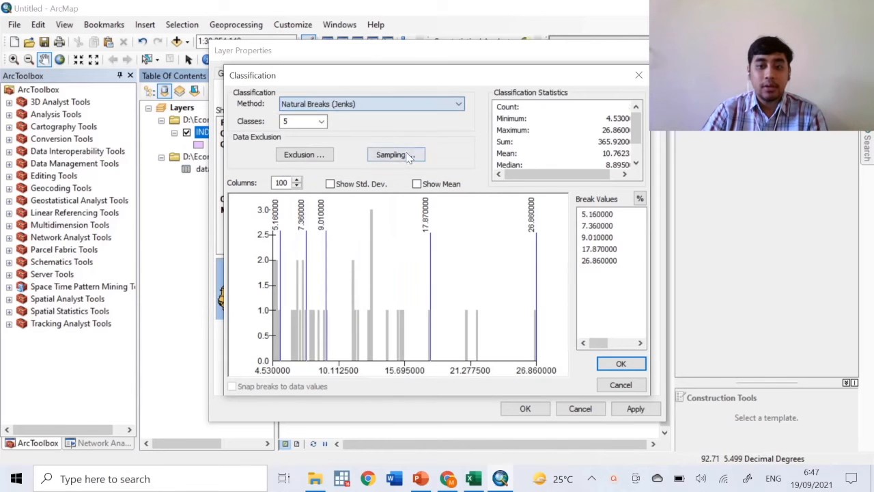
{"action": "left_click", "coordinate": [609, 388]}
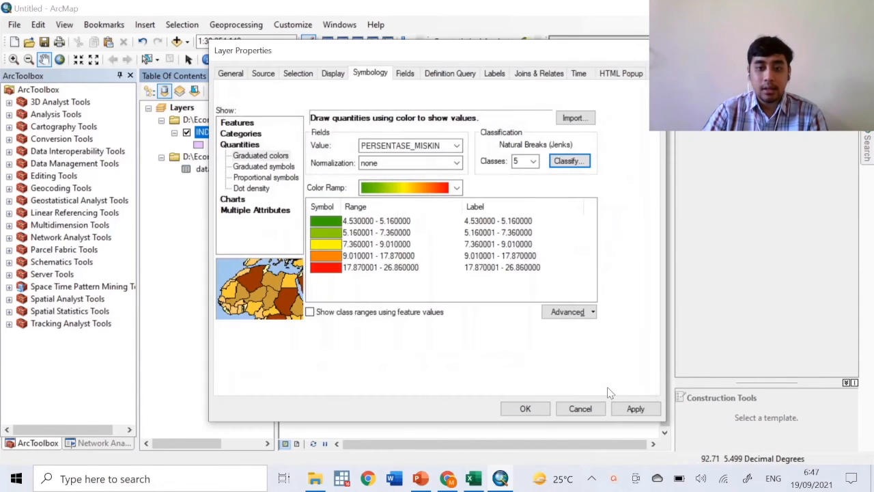
Step: Apply the graduated color symbology to the INDO_PROVINSI_2016 layer and close its properties
{"action": "left_click", "coordinate": [535, 411]}
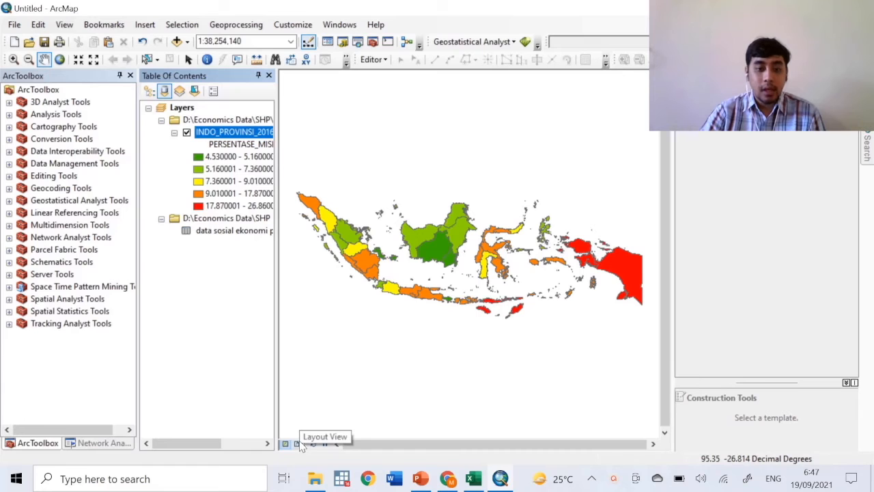
Step: Save the map document under the new name DatAcademy GIS 2.mxd in the SHP folder
{"action": "left_click", "coordinate": [13, 26]}
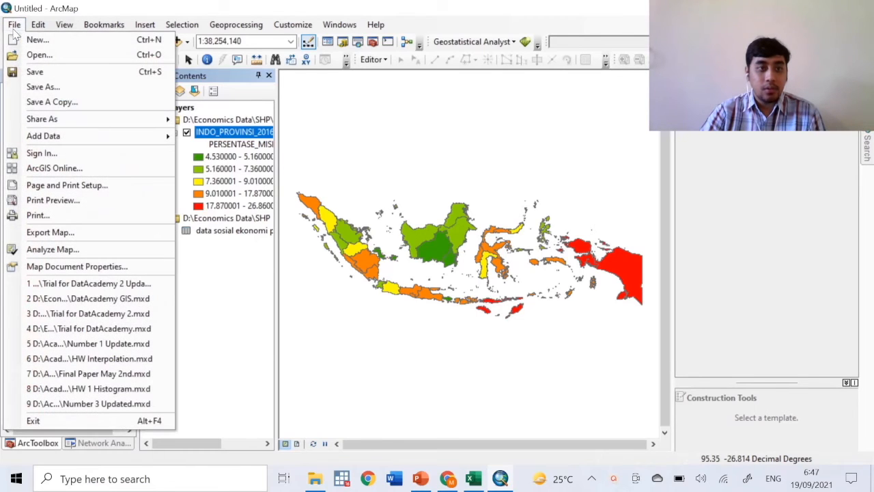
{"action": "left_click", "coordinate": [37, 87]}
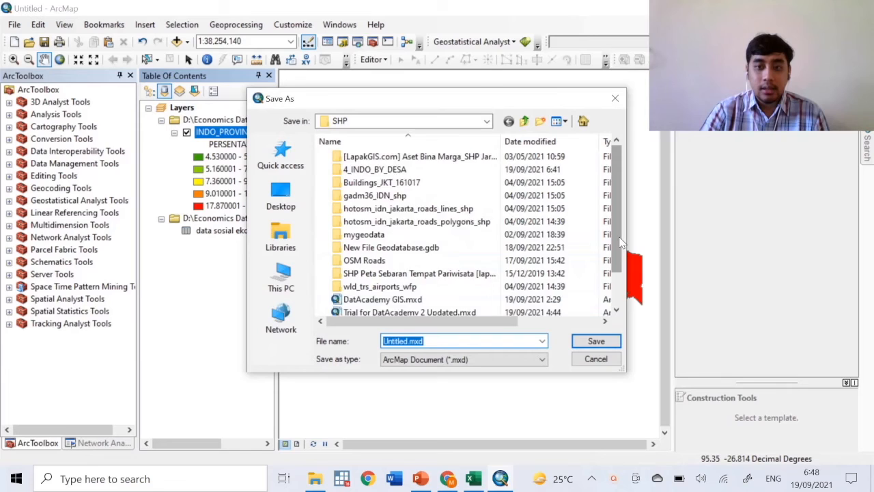
{"action": "scroll", "coordinate": [424, 286], "scroll_direction": "down", "scroll_amount": 1}
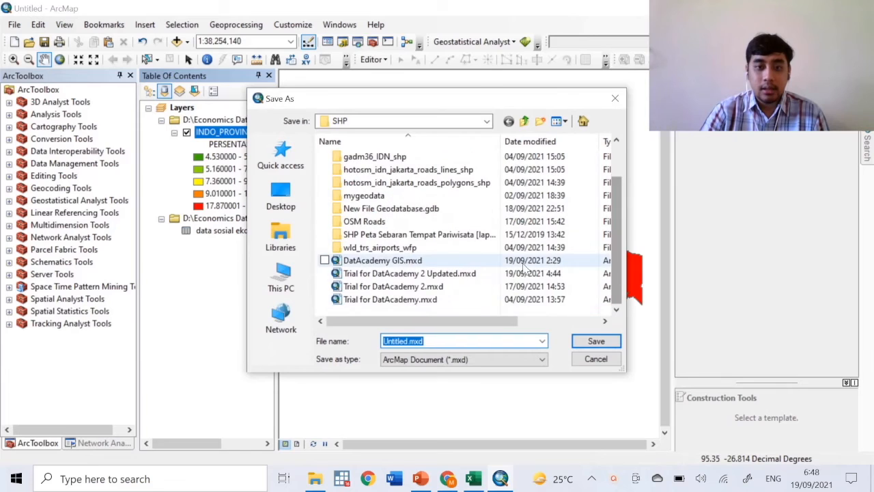
{"action": "left_click", "coordinate": [472, 261]}
{"action": "left_click", "coordinate": [469, 339]}
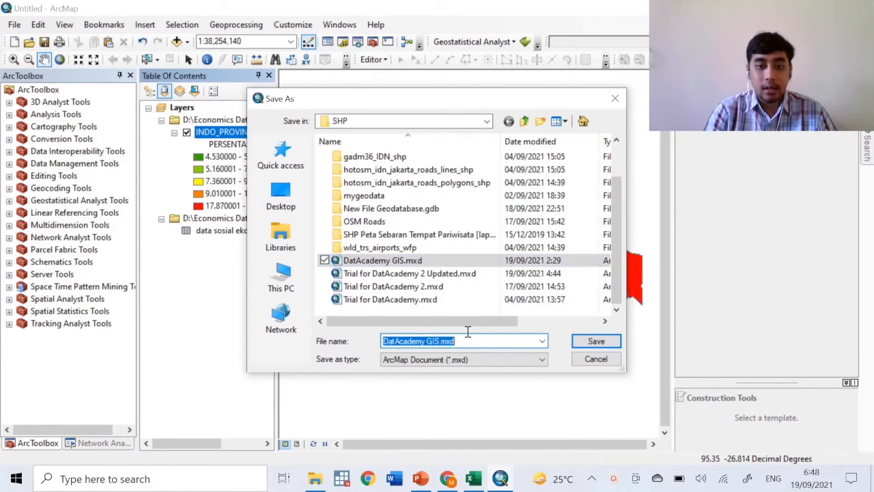
{"action": "left_click", "coordinate": [468, 339]}
{"action": "key", "text": "BackSpace"}
{"action": "key", "text": "BackSpace"}
{"action": "key", "text": "BackSpace"}
{"action": "key", "text": "BackSpace"}
{"action": "type", "text": "1"}
{"action": "key", "text": "Return"}
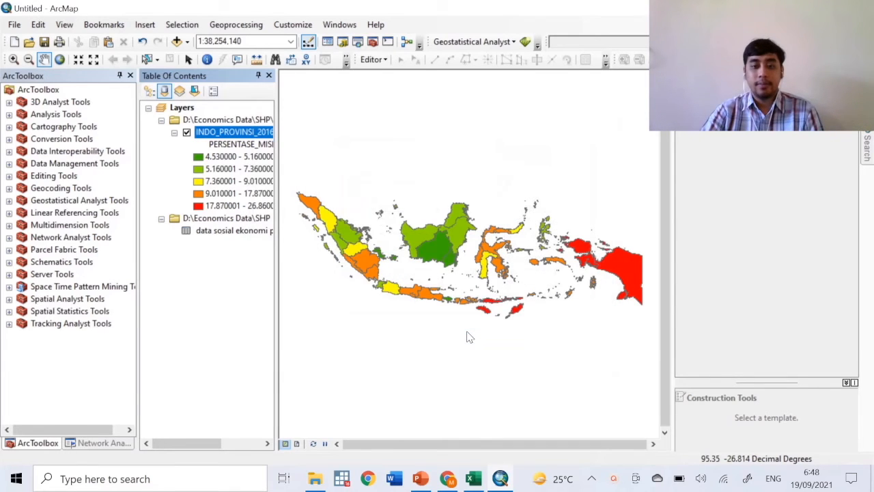
Step: Switch to the page layout and apply the ANSI C Landscape template to it
{"action": "left_click", "coordinate": [297, 444]}
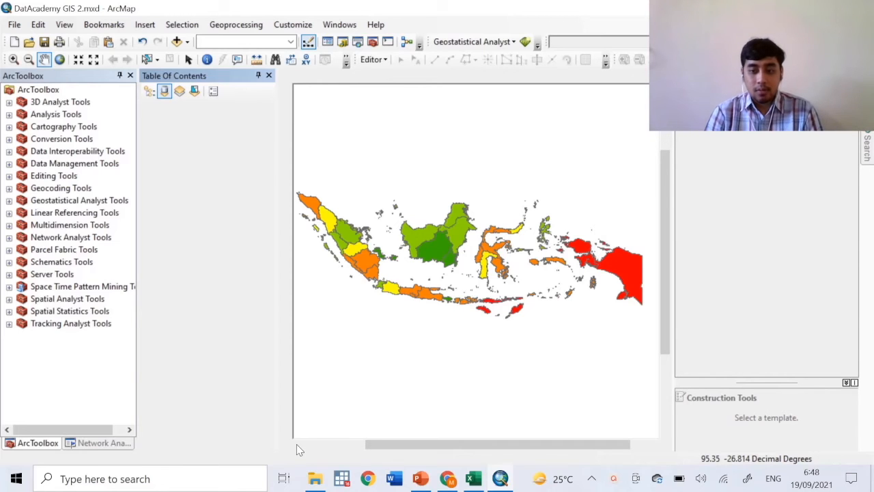
{"action": "left_click", "coordinate": [297, 444]}
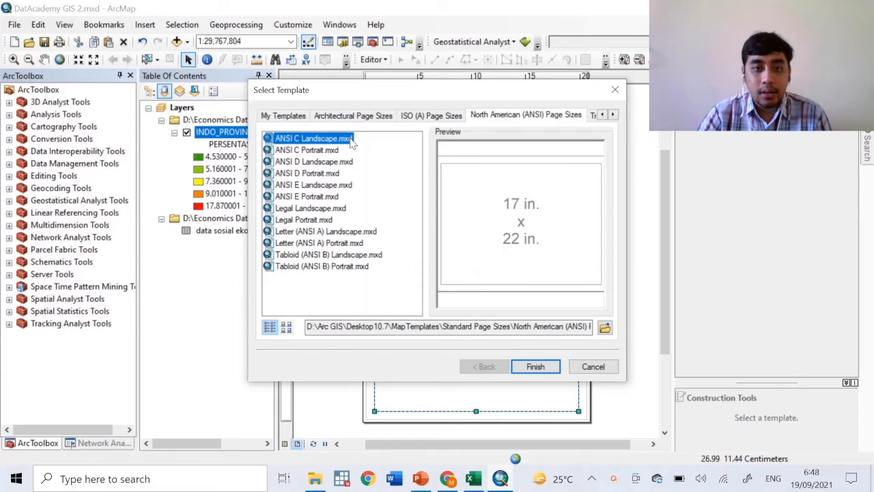
{"action": "left_click", "coordinate": [541, 373]}
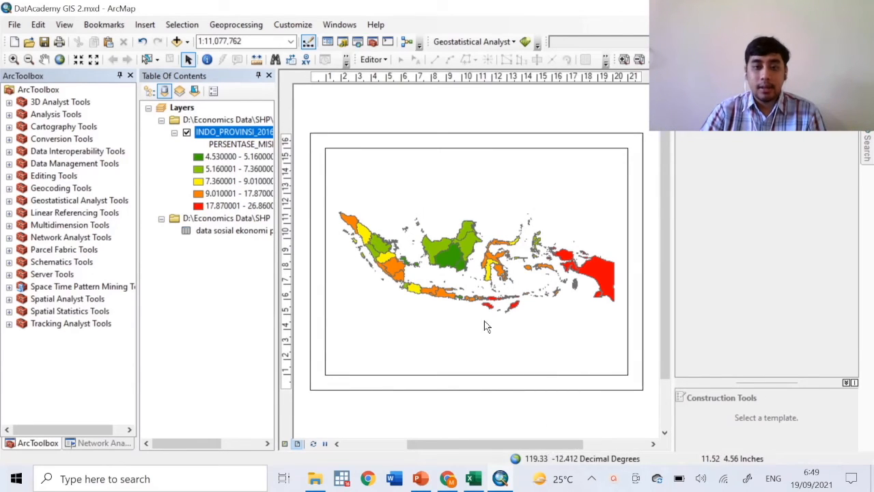
Step: Start a map title on the layout and enter "Persentase Kemiskinan di Level Provinsi Tahun 2021" as its text
{"action": "left_click", "coordinate": [145, 25]}
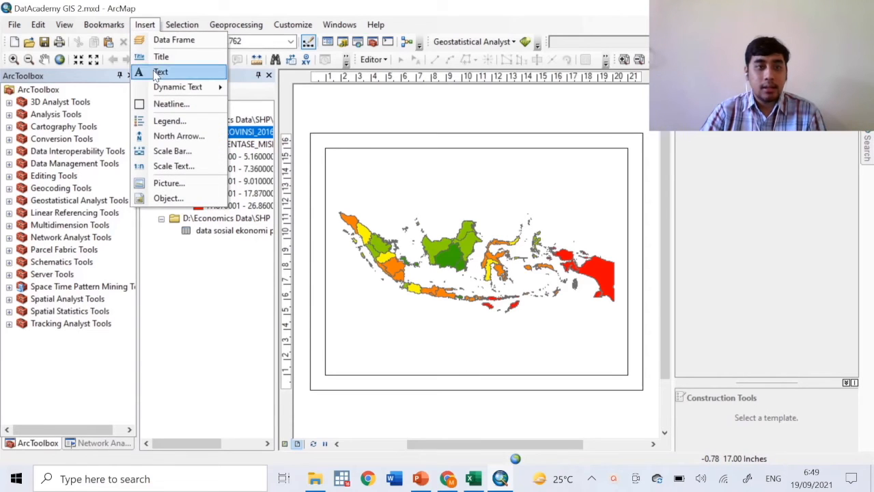
{"action": "left_click", "coordinate": [160, 58]}
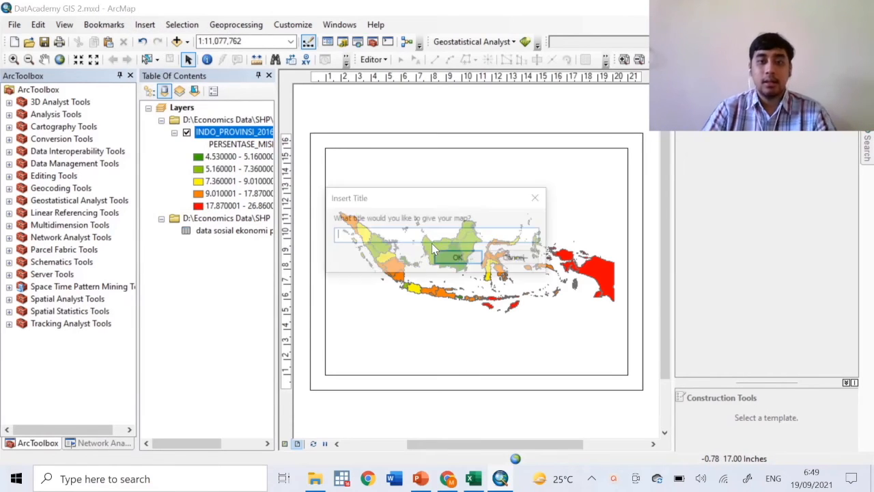
{"action": "type", "text": "TIngk"}
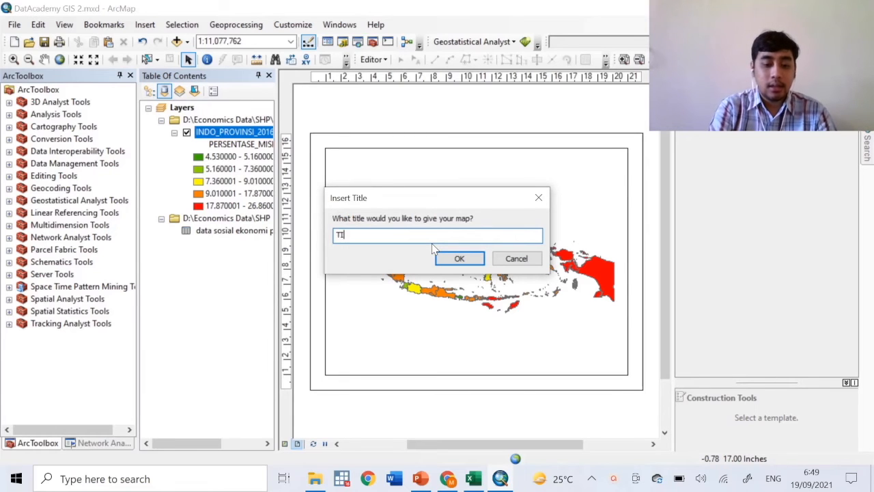
{"action": "key", "text": "BackSpace"}
{"action": "key", "text": "BackSpace"}
{"action": "key", "text": "BackSpace"}
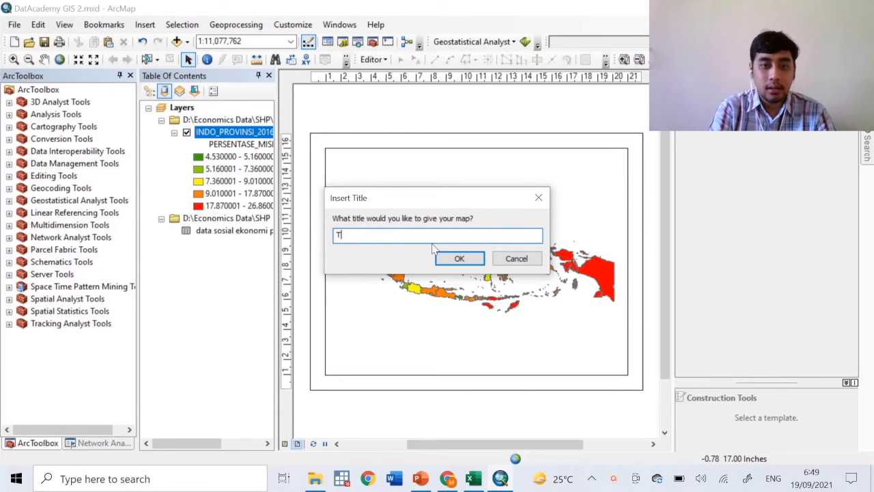
{"action": "type", "text": "ingkat "}
{"action": "type", "text": "Pe"}
{"action": "key", "text": "BackSpace"}
{"action": "key", "text": "BackSpace"}
{"action": "key", "text": "BackSpace"}
{"action": "key", "text": "BackSpace"}
{"action": "key", "text": "BackSpace"}
{"action": "key", "text": "BackSpace"}
{"action": "key", "text": "BackSpace"}
{"action": "key", "text": "BackSpace"}
{"action": "key", "text": "BackSpace"}
{"action": "key", "text": "BackSpace"}
{"action": "type", "text": "Persentase Kemiskinan di L"}
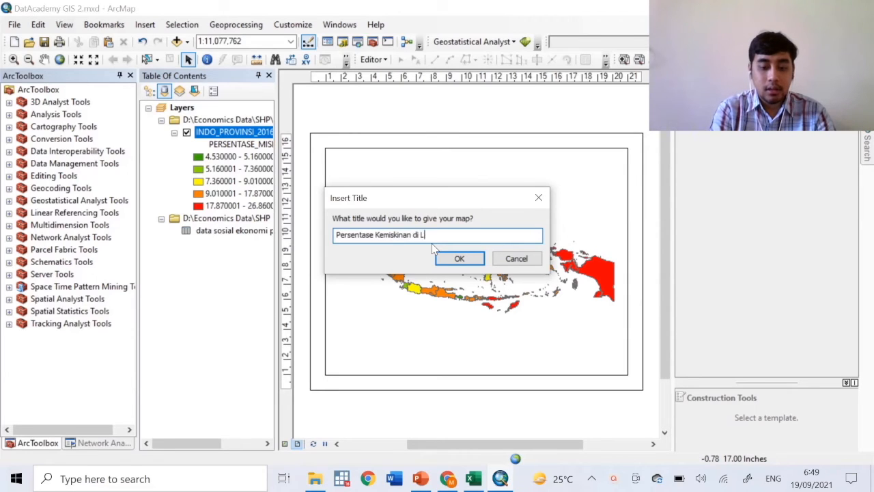
{"action": "type", "text": "evel Provinsi"}
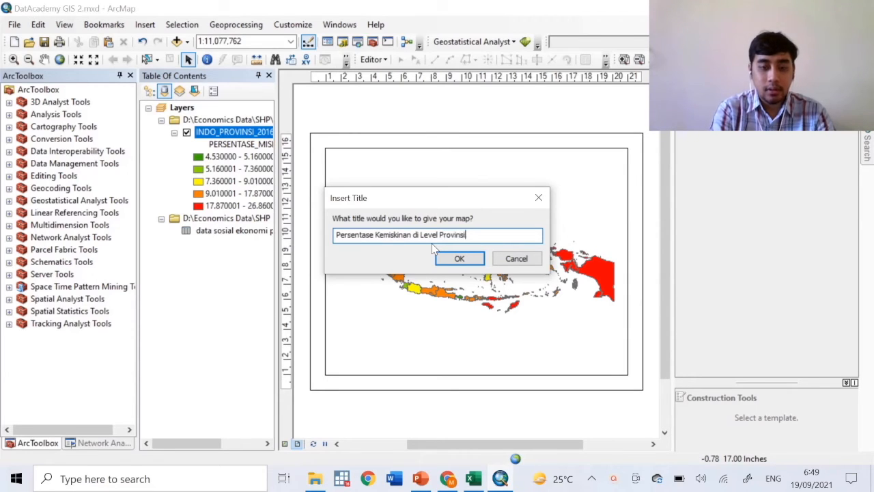
{"action": "type", "text": " Tahun 2021"}
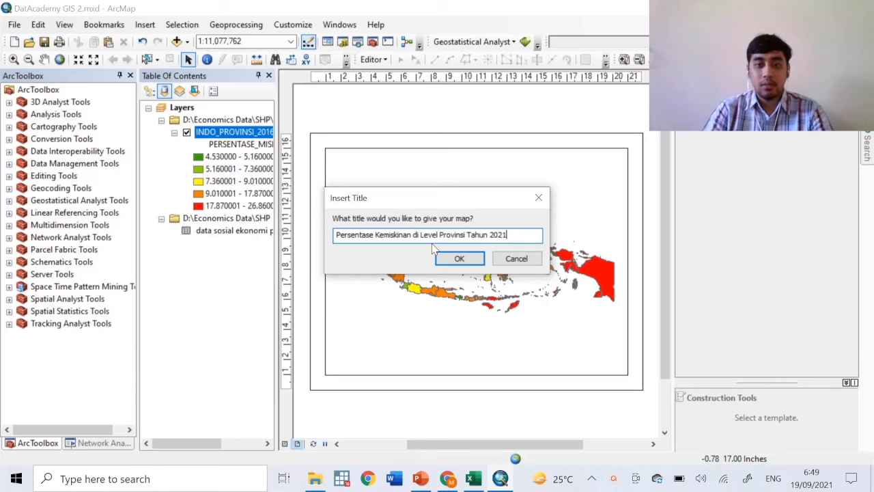
Step: Replace "Tahun" with "Maret" in the title text, insert the title, and position it just above the map frame
{"action": "key", "text": "Left"}
{"action": "key", "text": "Left"}
{"action": "key", "text": "Left"}
{"action": "key", "text": "shift+Left"}
{"action": "key", "text": "shift+Left"}
{"action": "key", "text": "shift+Left"}
{"action": "key", "text": "shift+Left"}
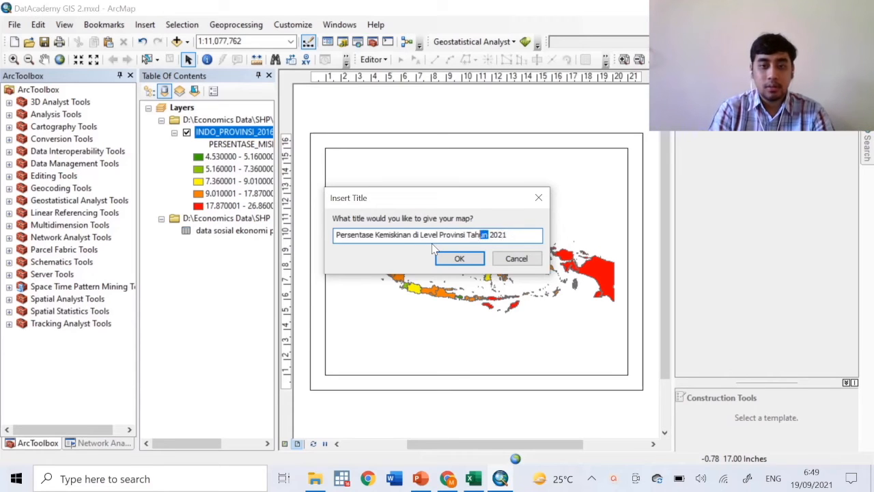
{"action": "type", "text": "Maret"}
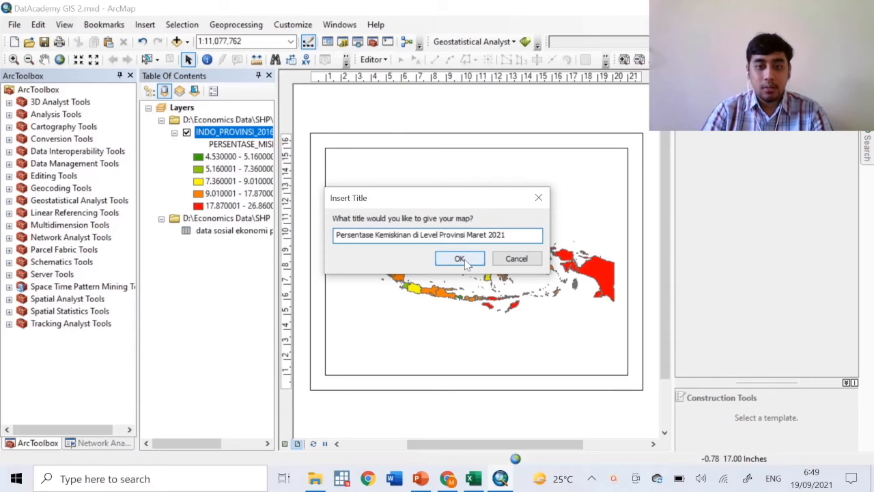
{"action": "left_click", "coordinate": [460, 259]}
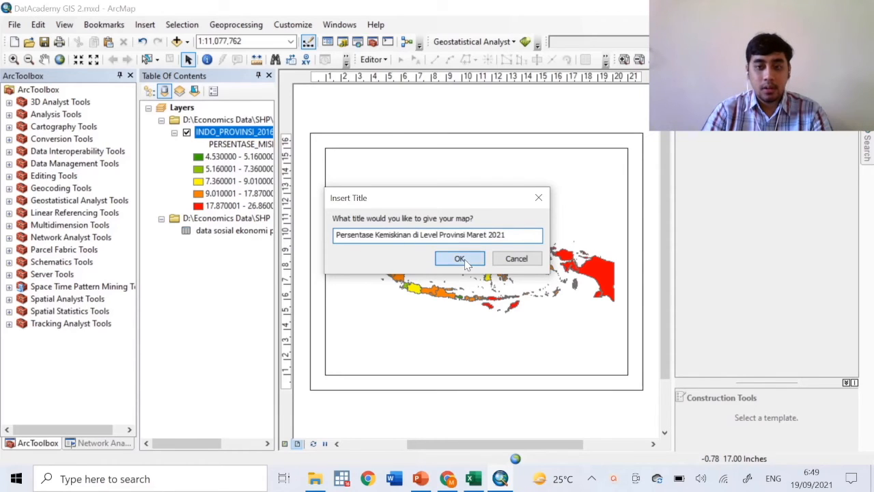
{"action": "left_click_drag", "start_coordinate": [498, 131], "coordinate": [497, 143]}
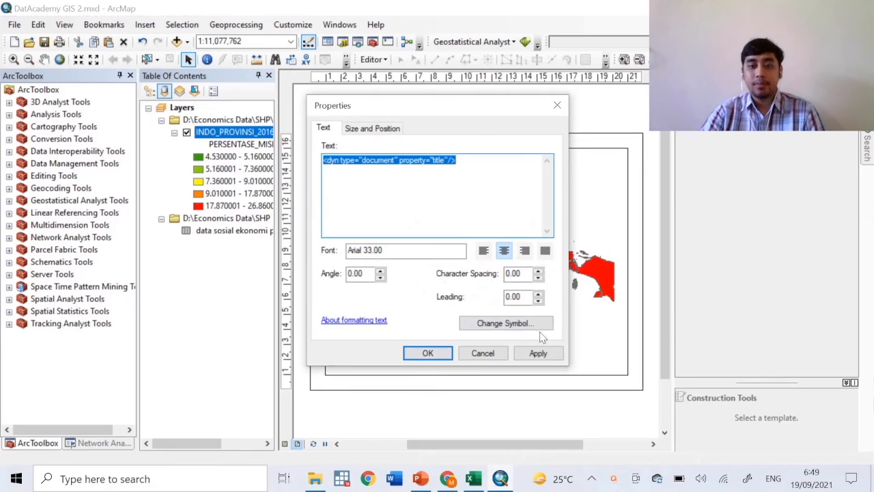
Step: Examine the title's text symbol options and close its properties without changing the font
{"action": "left_click", "coordinate": [540, 325]}
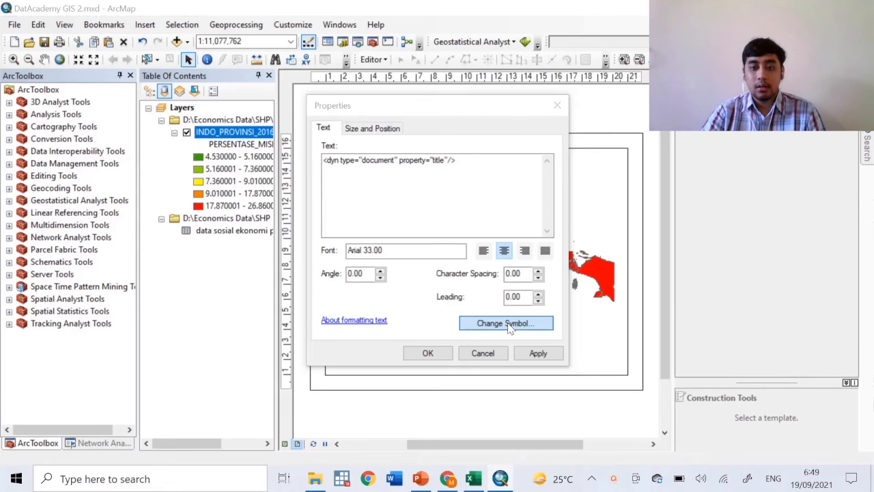
{"action": "left_click", "coordinate": [508, 327]}
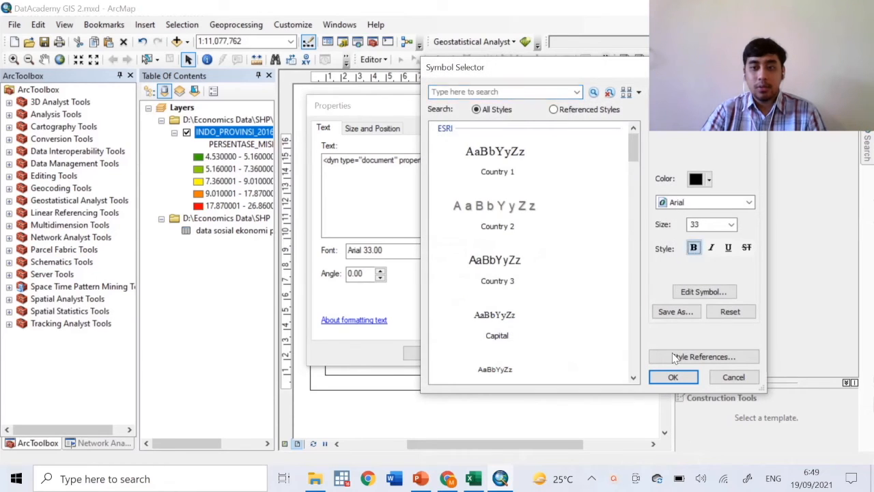
{"action": "left_click", "coordinate": [672, 377]}
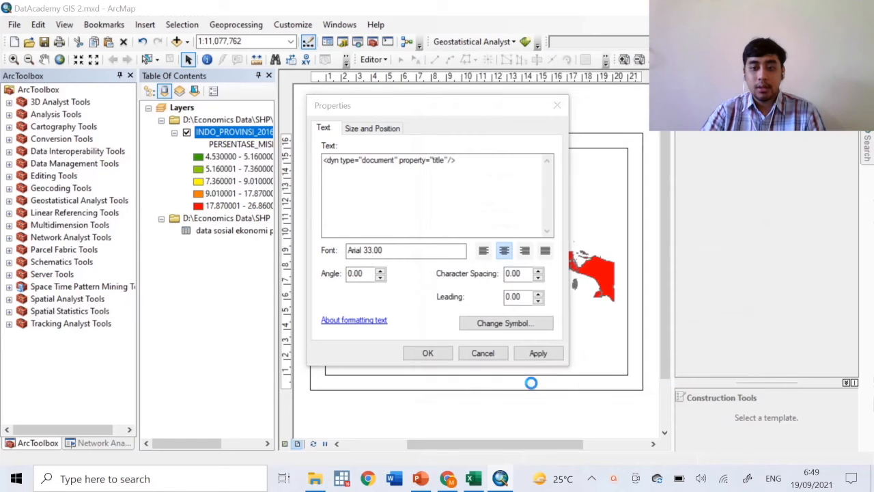
{"action": "left_click", "coordinate": [438, 356]}
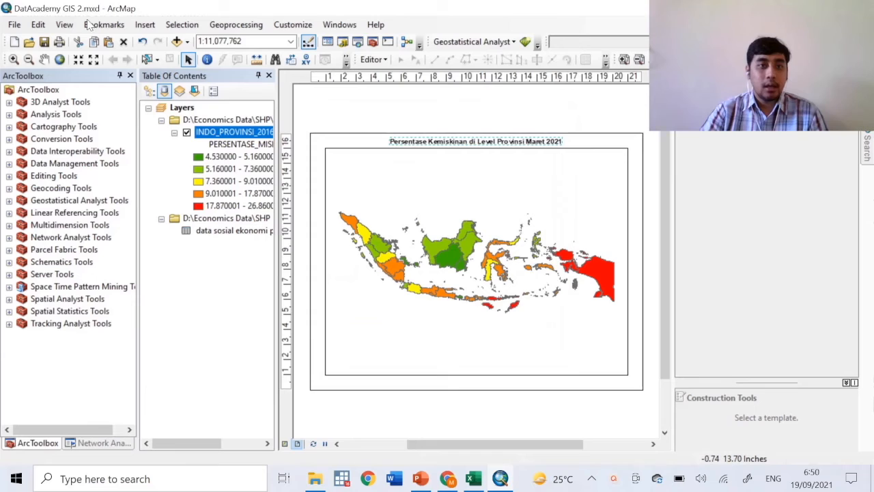
Step: Insert the ESRI North 3 north arrow and place it in the upper-left corner of the map frame
{"action": "left_click", "coordinate": [144, 24]}
{"action": "left_click", "coordinate": [179, 137]}
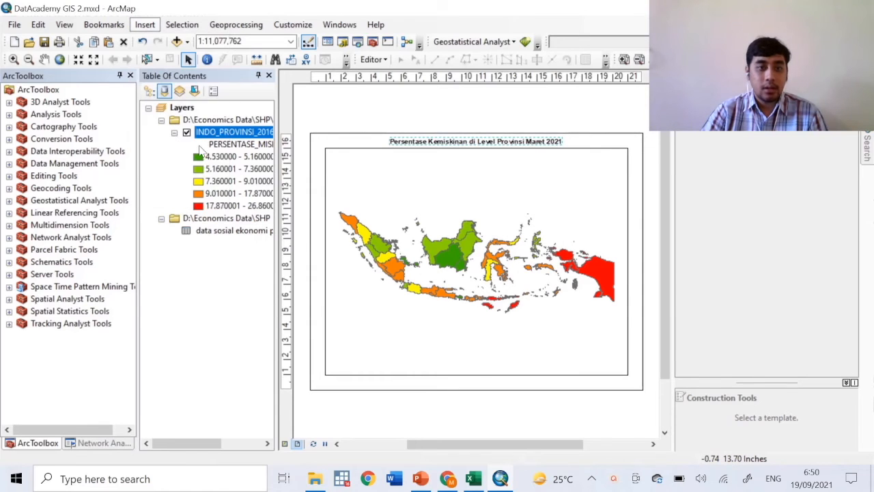
{"action": "left_click", "coordinate": [167, 92]}
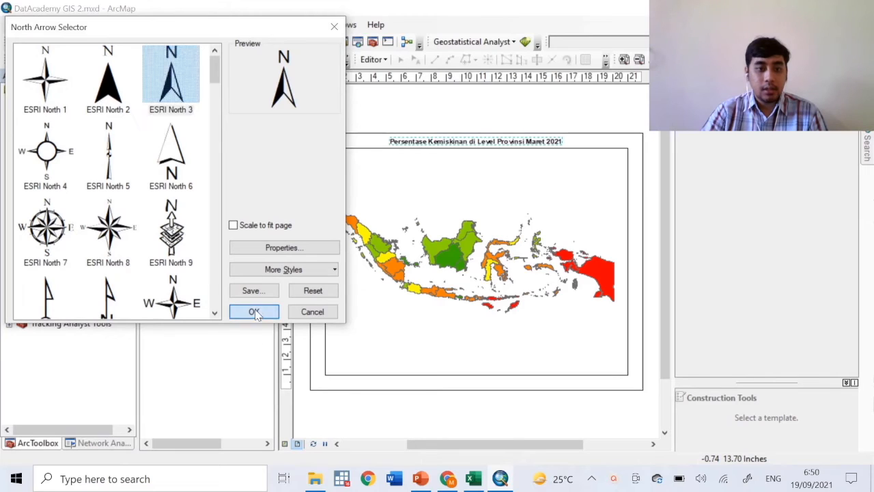
{"action": "left_click", "coordinate": [253, 311]}
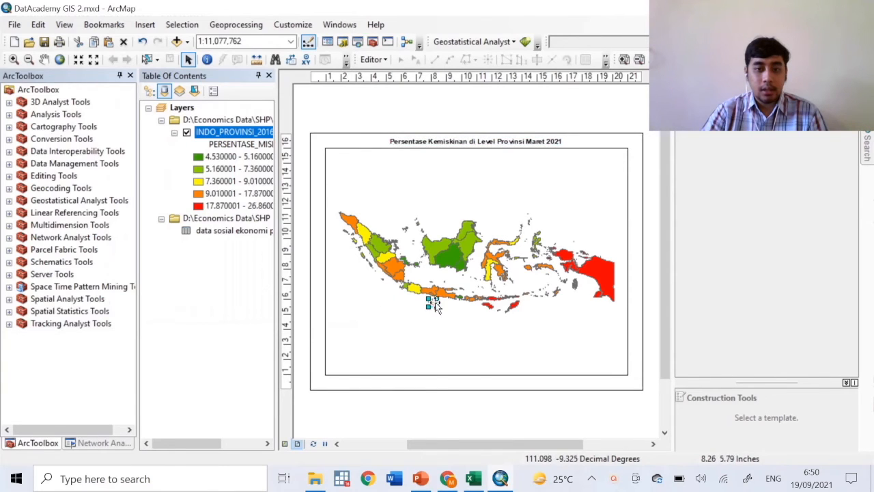
{"action": "left_click_drag", "start_coordinate": [438, 308], "coordinate": [339, 176]}
{"action": "left_click", "coordinate": [360, 181]}
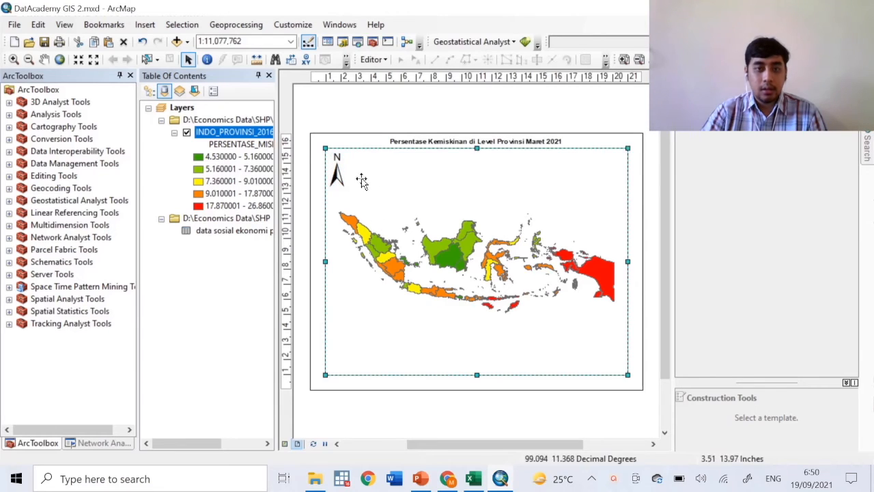
Step: Insert an Alternating Scale Bar 2 and place it just below the lower-right corner of the map frame
{"action": "left_click", "coordinate": [145, 25]}
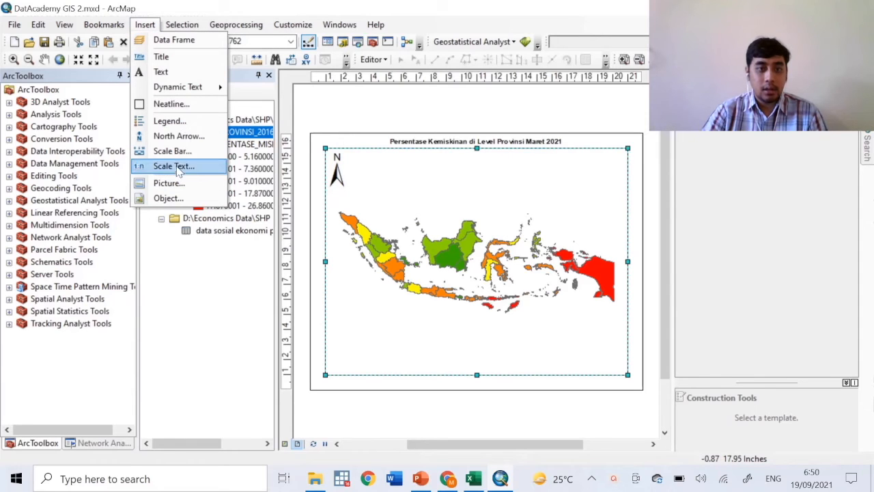
{"action": "left_click", "coordinate": [179, 153]}
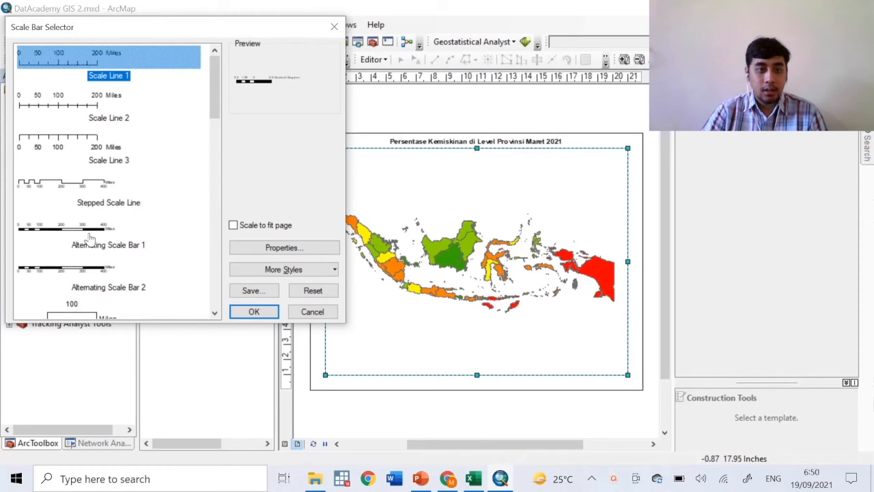
{"action": "left_click", "coordinate": [87, 269]}
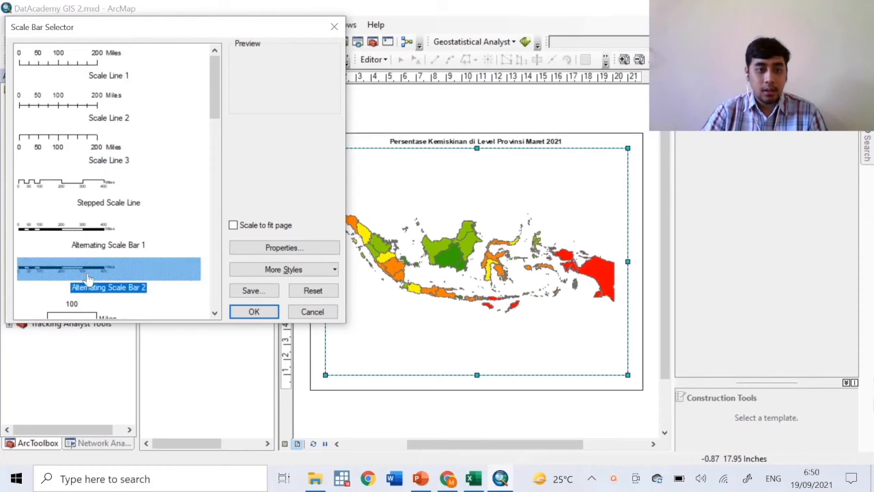
{"action": "left_click", "coordinate": [267, 317]}
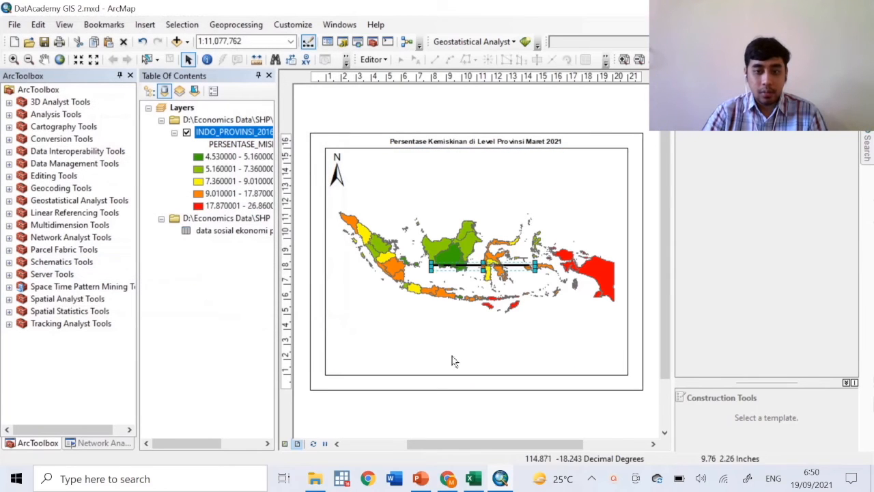
{"action": "left_click_drag", "start_coordinate": [500, 273], "coordinate": [578, 380]}
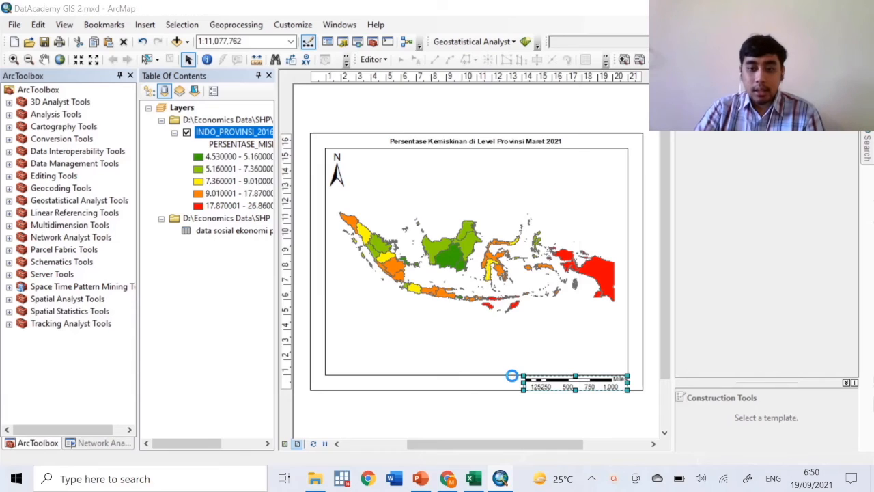
Step: Set the scale bar's division units to Kilometers, with 2 divisions and 2 subdivisions
{"action": "left_click", "coordinate": [467, 276]}
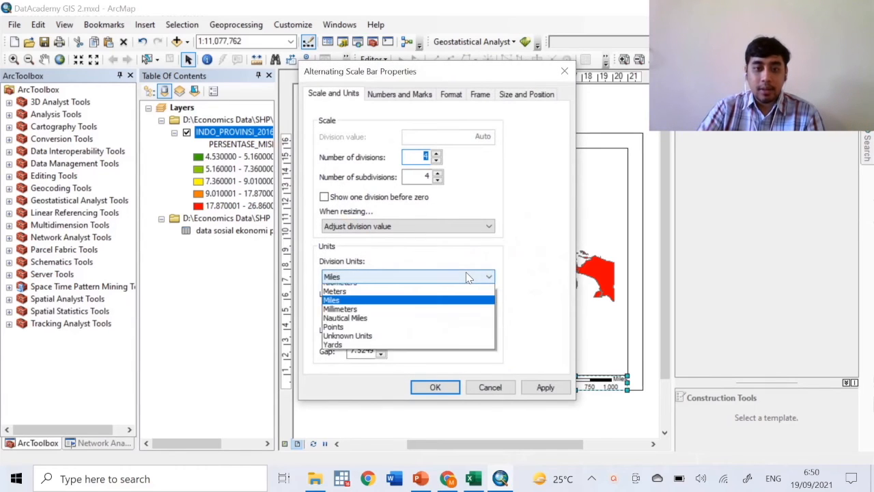
{"action": "left_click", "coordinate": [429, 336]}
{"action": "left_click", "coordinate": [436, 160]}
{"action": "left_click", "coordinate": [436, 160]}
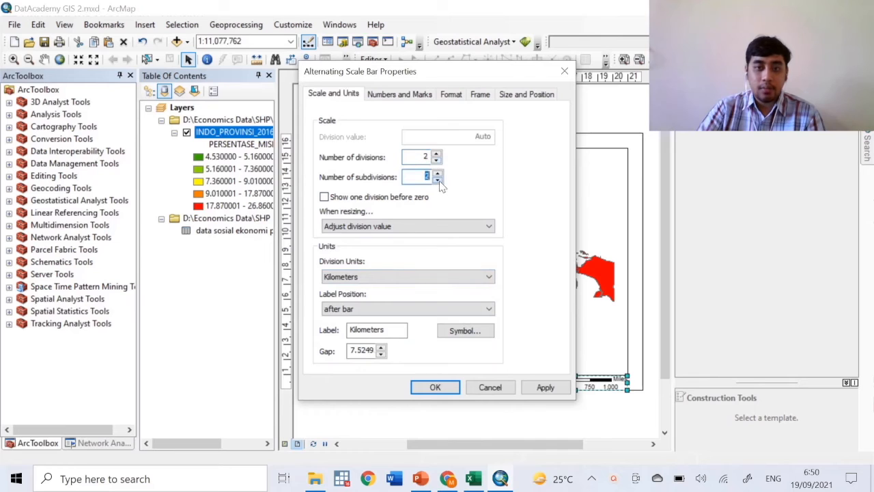
{"action": "left_click", "coordinate": [435, 388]}
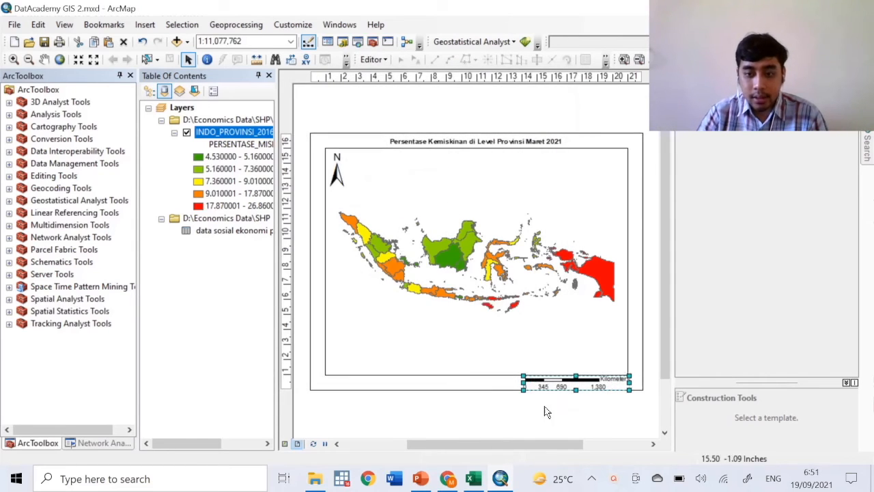
Step: Stretch the scale bar leftward below the map frame until it spans 2,000 kilometers, and deselect it
{"action": "left_click_drag", "start_coordinate": [517, 384], "coordinate": [512, 388]}
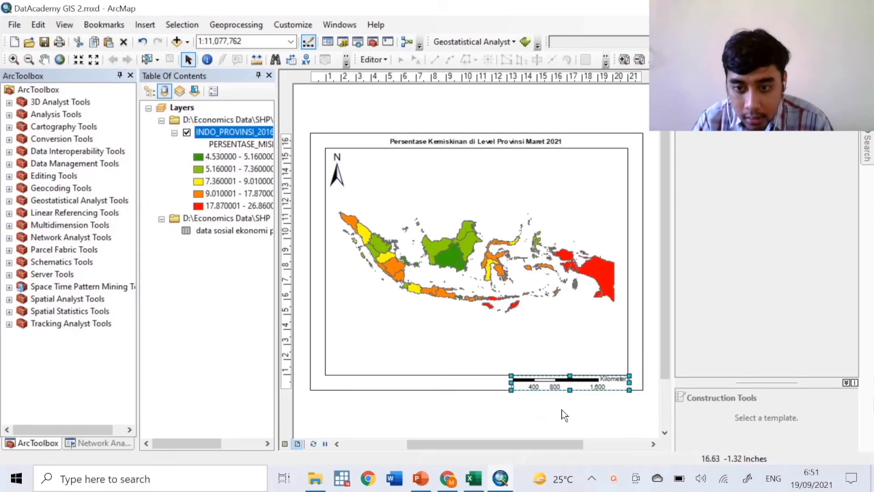
{"action": "left_click_drag", "start_coordinate": [510, 382], "coordinate": [489, 386]}
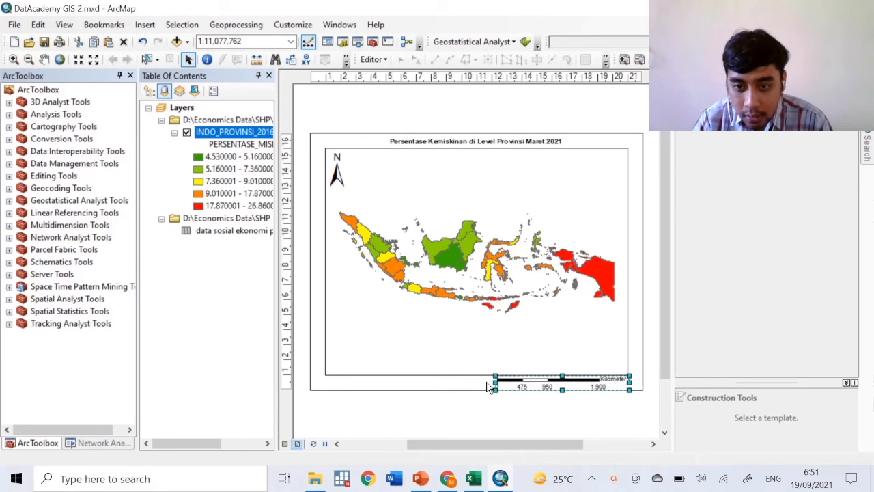
{"action": "left_click", "coordinate": [538, 402]}
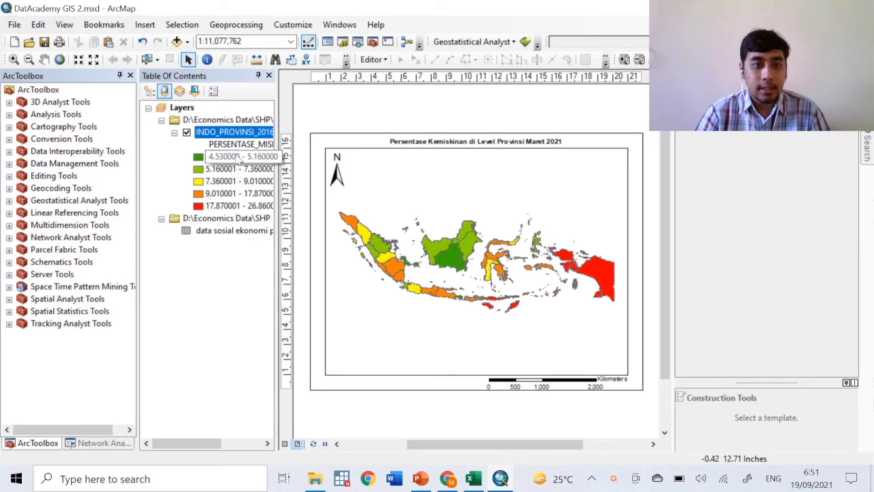
Step: Start a one-column legend for the INDO_PROVINSI_2016 layer and title it "Tingkat Kemiskinan"
{"action": "left_click", "coordinate": [151, 25]}
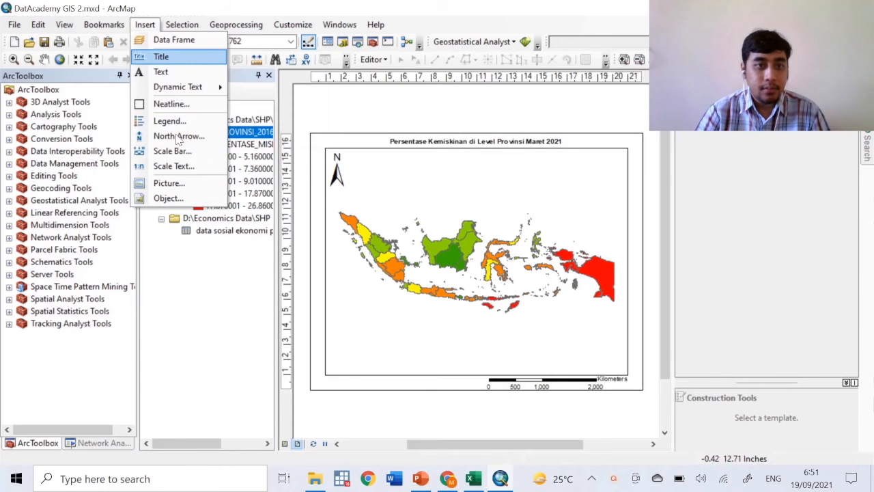
{"action": "left_click", "coordinate": [177, 136]}
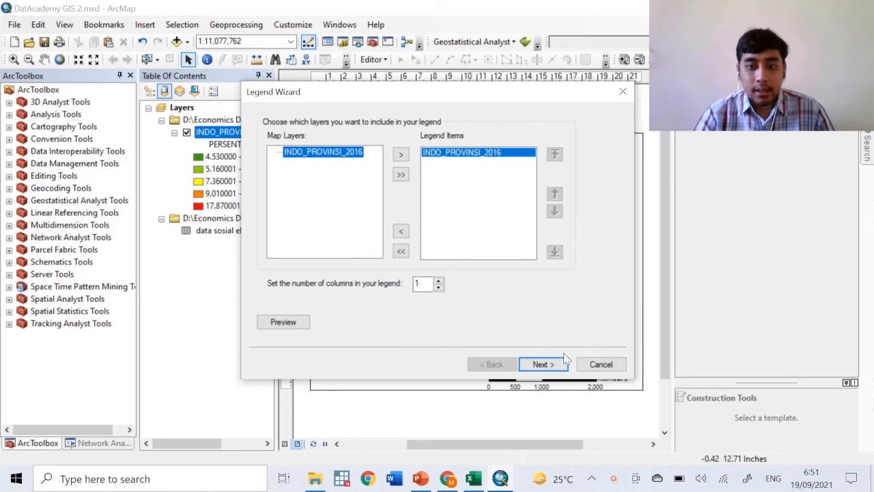
{"action": "left_click", "coordinate": [555, 367]}
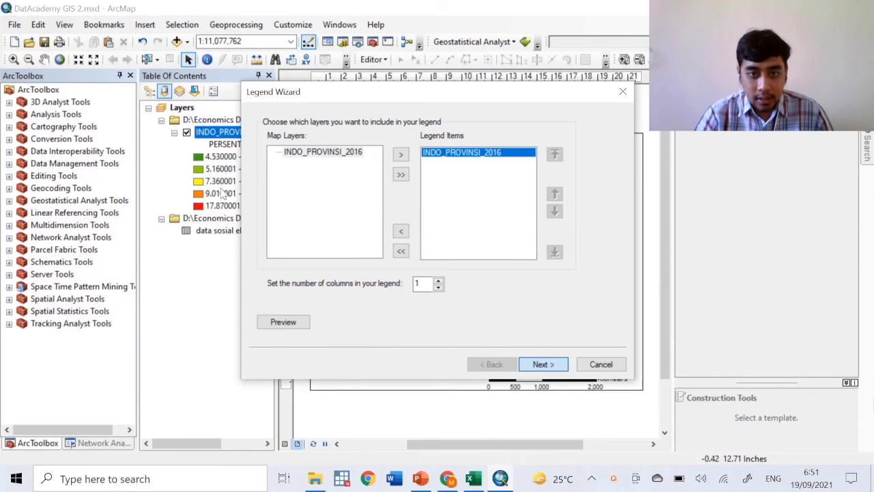
{"action": "left_click", "coordinate": [541, 367]}
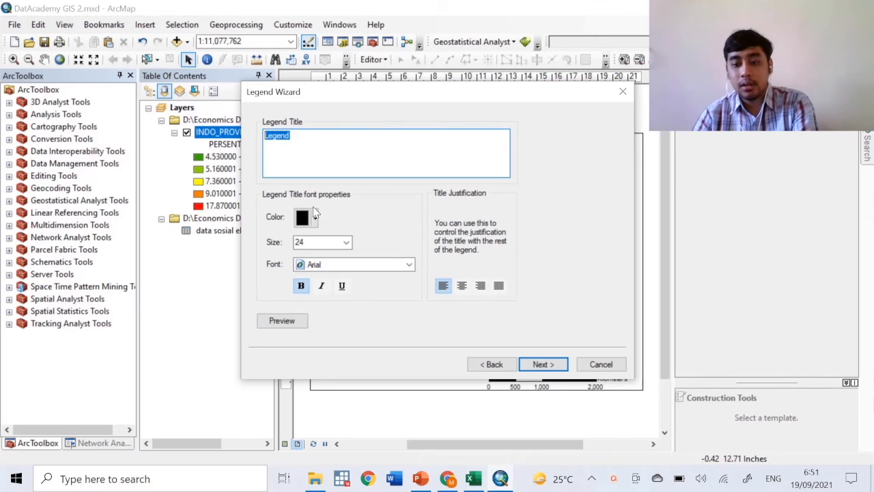
{"action": "key", "text": "BackSpace"}
{"action": "type", "text": "Tingkat Ke.miskinan"}
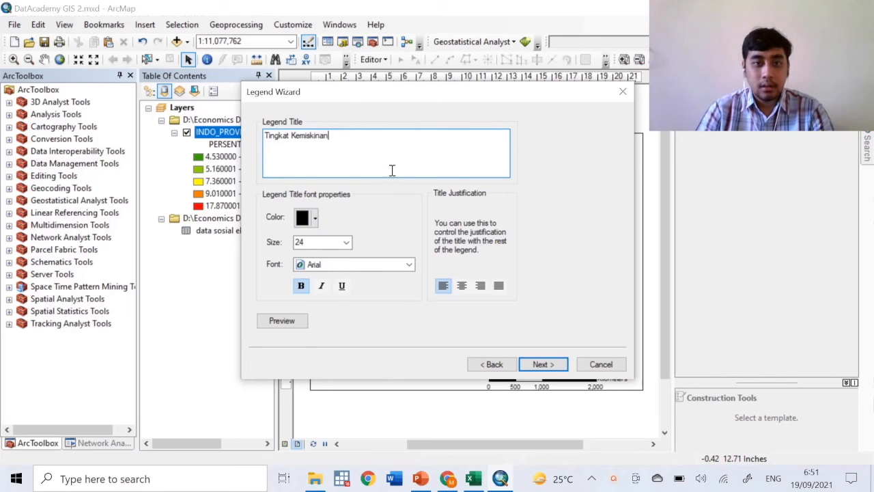
Step: Retitle the legend "Persentase Penduduk Miskin" and finish creating it with the default frame, patch and spacing settings
{"action": "left_click_drag", "start_coordinate": [373, 152], "coordinate": [189, 126]}
{"action": "type", "text": "Persentase Penduduk Miskin"}
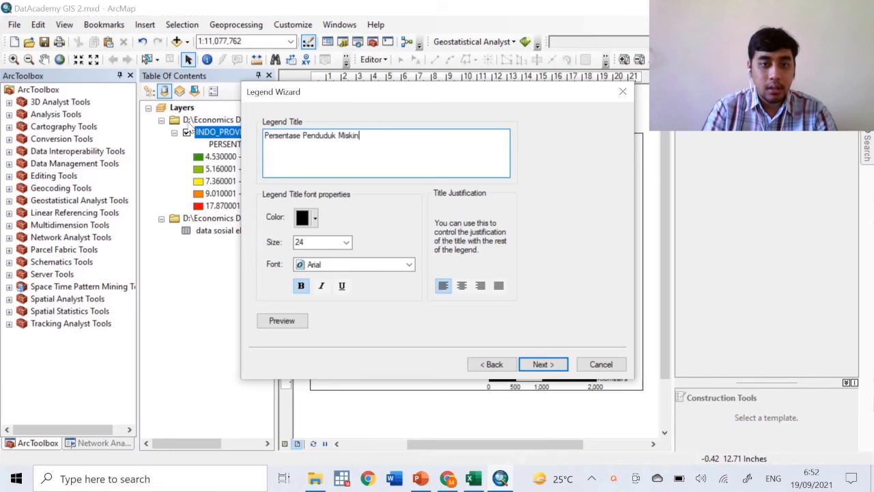
{"action": "left_click", "coordinate": [552, 366]}
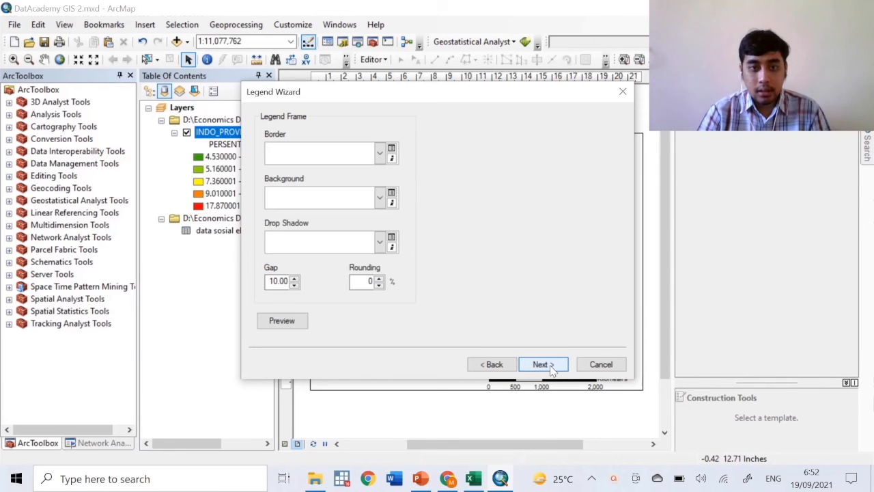
{"action": "left_click", "coordinate": [552, 366]}
{"action": "left_click", "coordinate": [552, 365]}
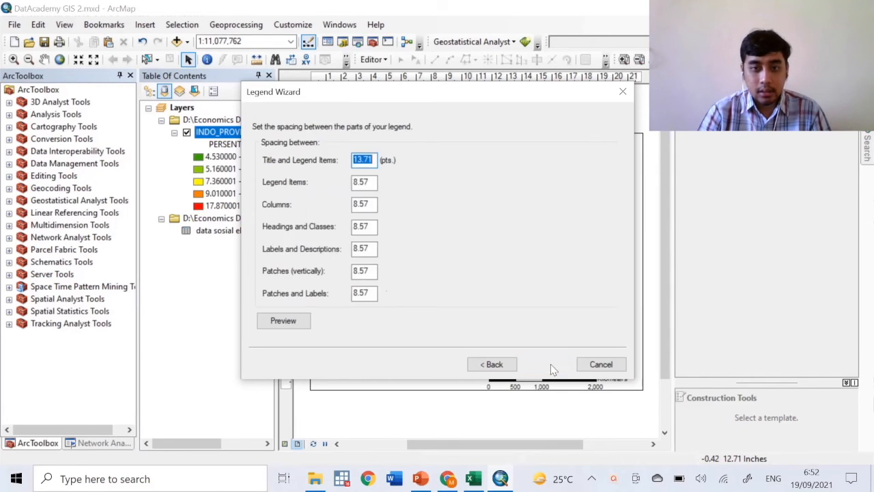
{"action": "left_click", "coordinate": [544, 365]}
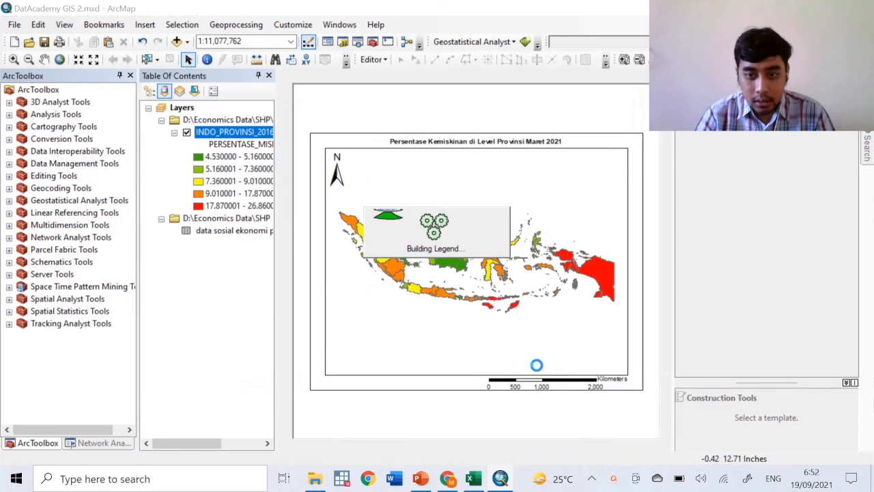
Step: Place the legend in the lower-left corner of the map frame and enlarge it slightly
{"action": "left_click_drag", "start_coordinate": [474, 290], "coordinate": [389, 355]}
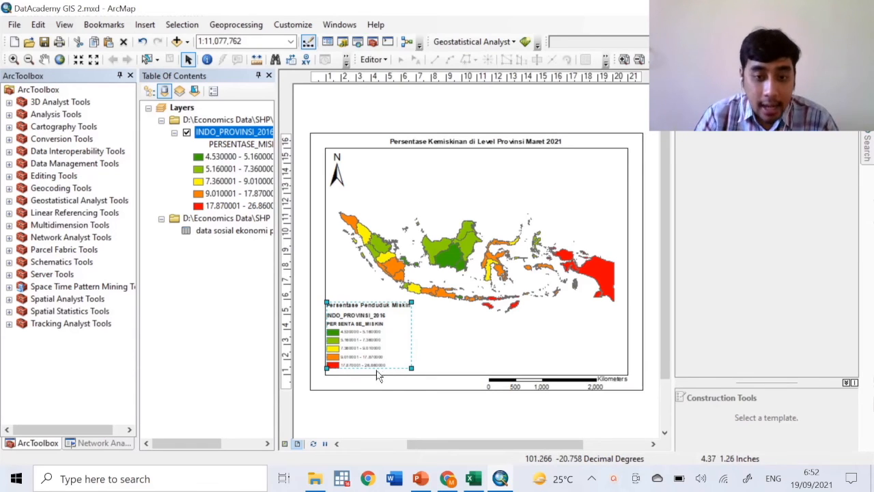
{"action": "left_click_drag", "start_coordinate": [411, 368], "coordinate": [418, 375]}
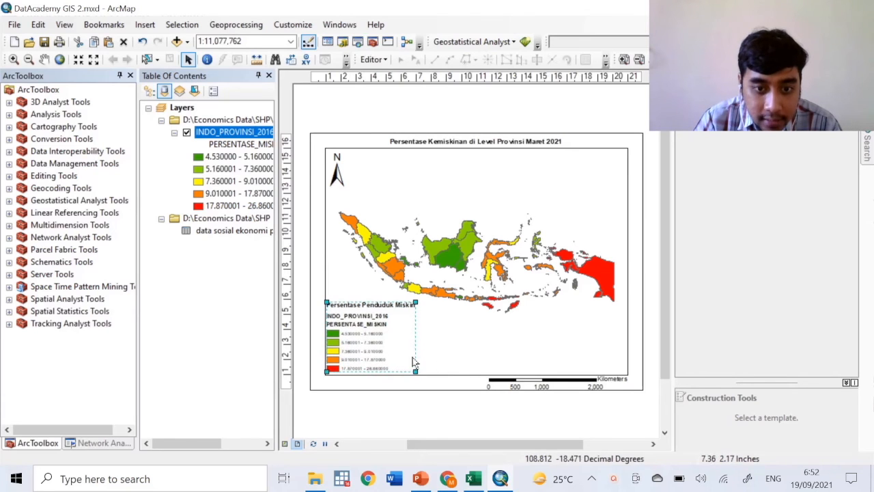
{"action": "left_click", "coordinate": [399, 357]}
{"action": "left_click", "coordinate": [377, 332]}
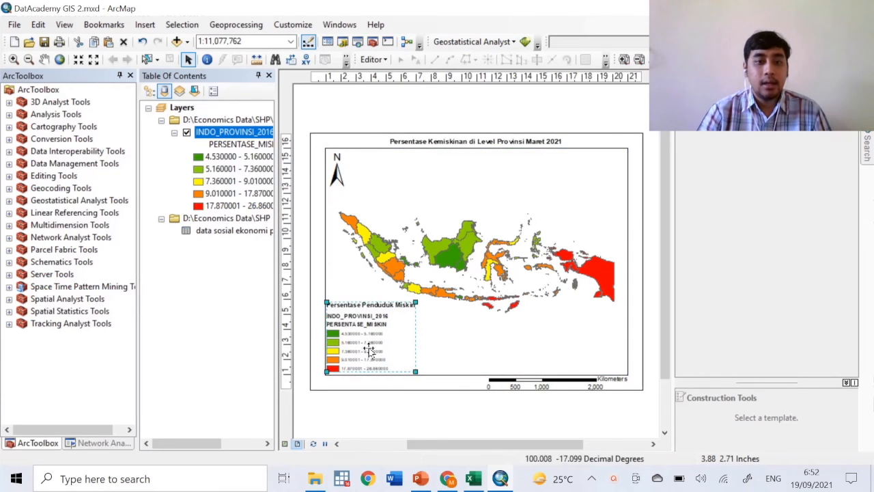
Step: Format the class labels in the INDO_PROVINSI_2016 layer's graduated-colors symbology to 2 decimal places
{"action": "right_click", "coordinate": [234, 134]}
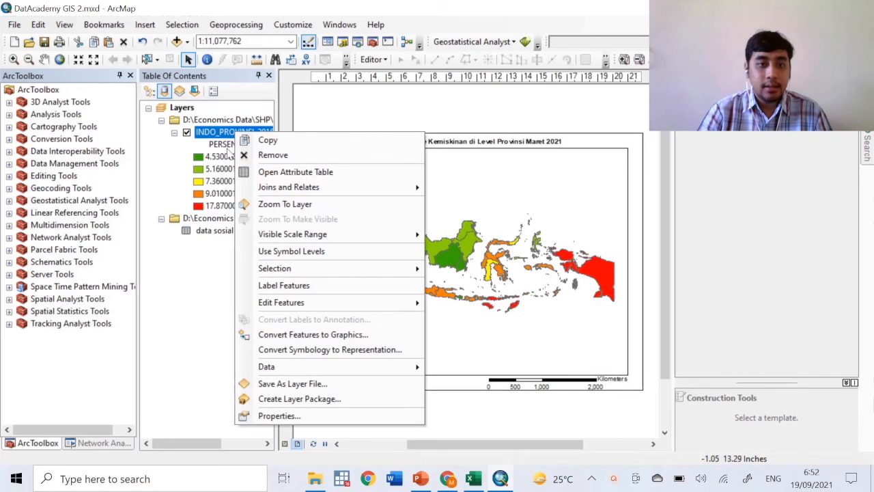
{"action": "left_click", "coordinate": [260, 417]}
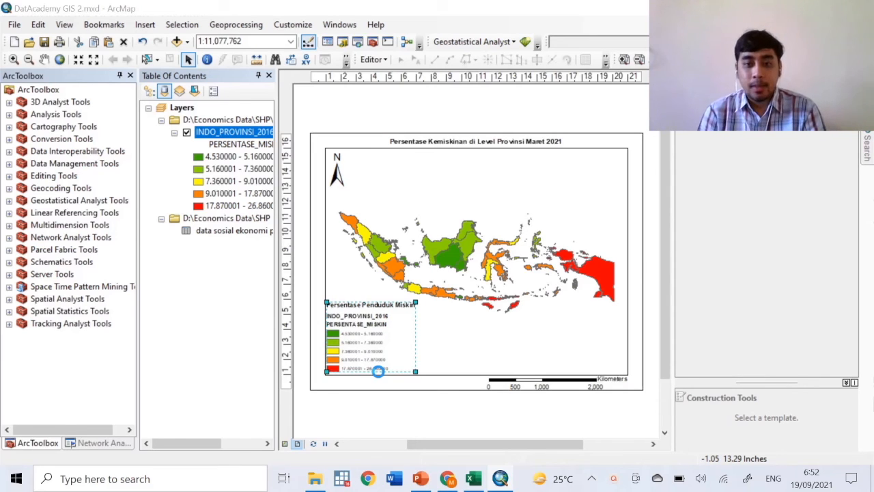
{"action": "double_click", "coordinate": [378, 371]}
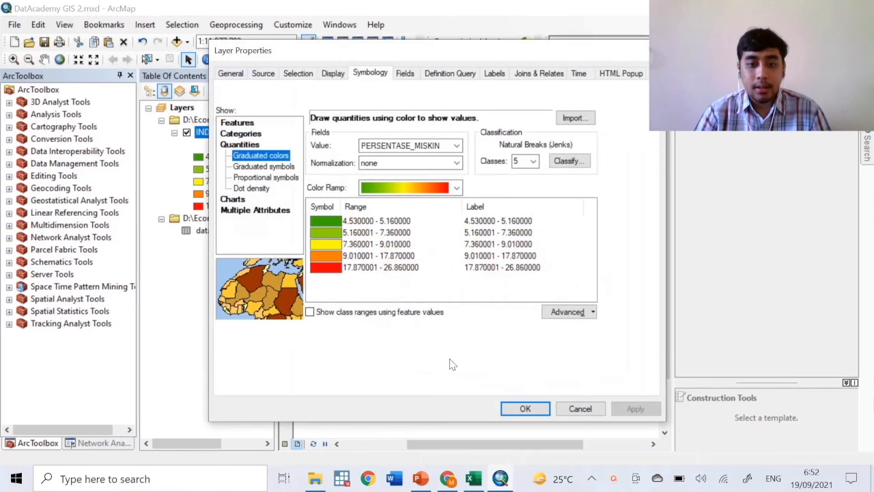
{"action": "right_click", "coordinate": [538, 208]}
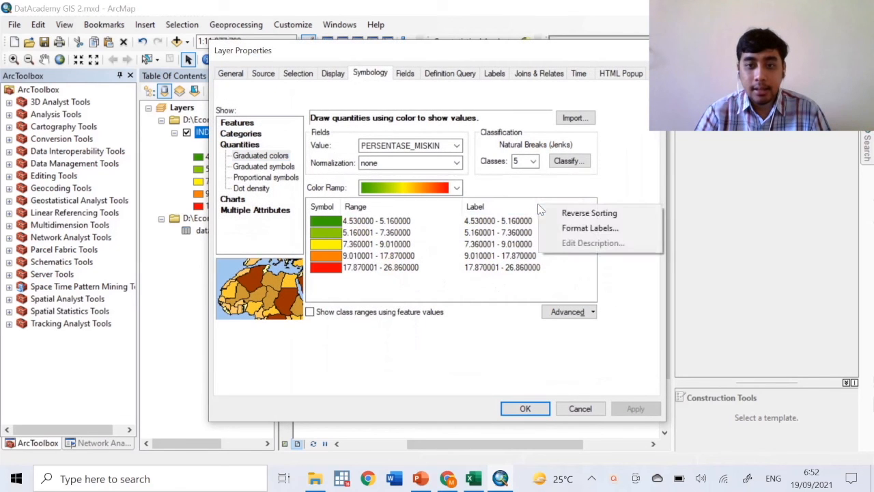
{"action": "left_click", "coordinate": [556, 227]}
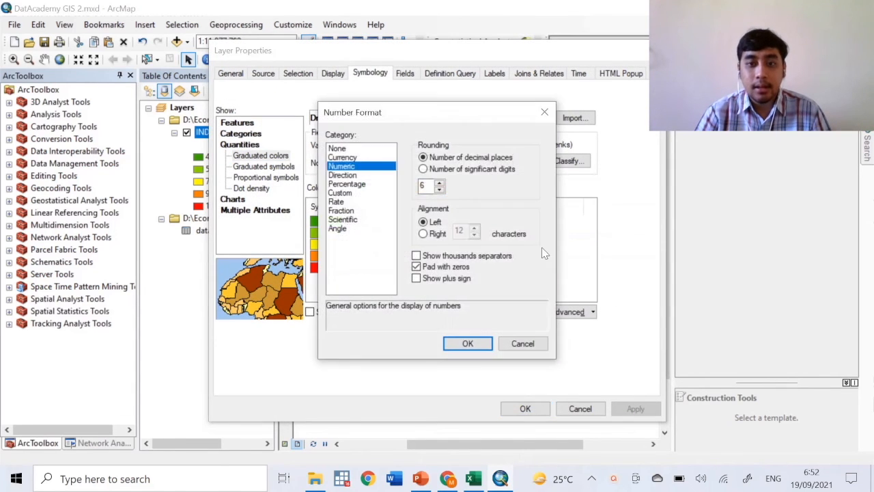
{"action": "left_click", "coordinate": [442, 191]}
{"action": "left_click", "coordinate": [441, 191]}
{"action": "left_click", "coordinate": [441, 191]}
{"action": "left_click", "coordinate": [442, 191]}
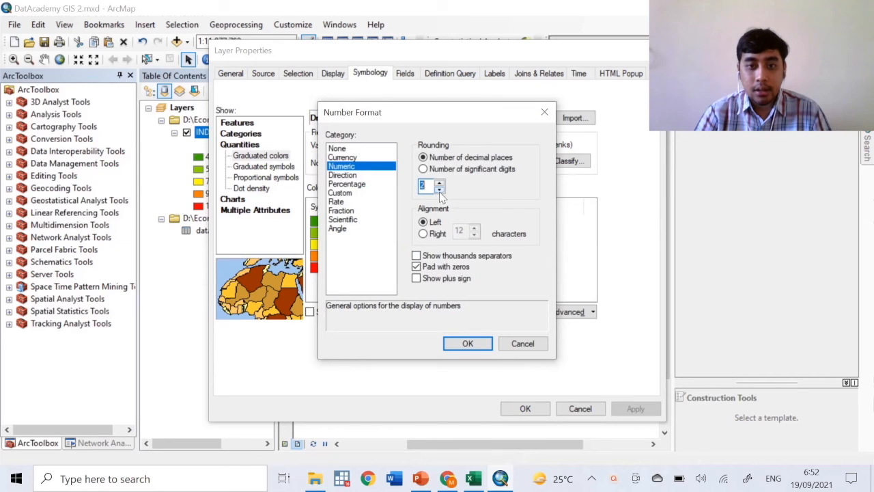
{"action": "left_click", "coordinate": [468, 343]}
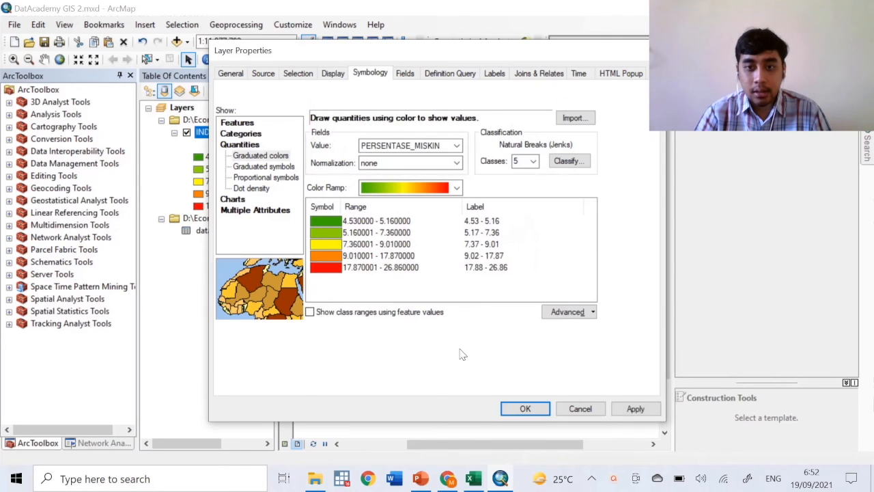
{"action": "left_click", "coordinate": [526, 408]}
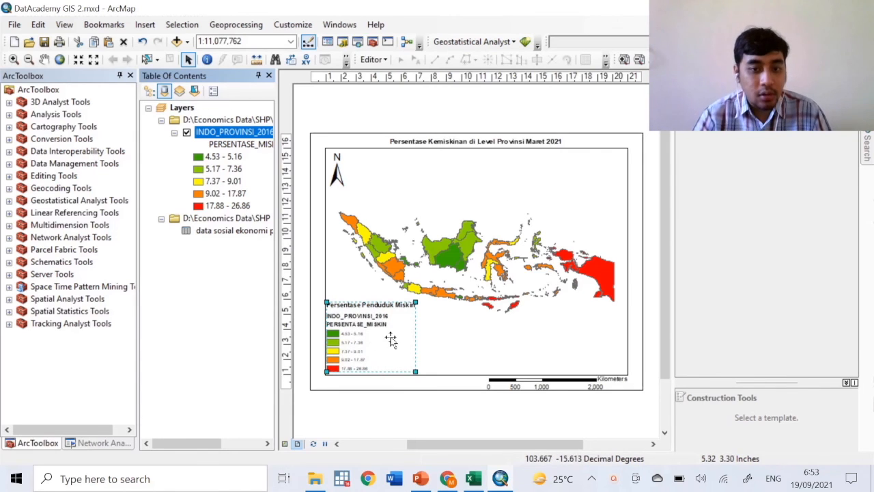
Step: Turn off the layer name and the labels for the INDO_PROVINSI_2016 legend item, keeping its heading shown
{"action": "right_click", "coordinate": [391, 355]}
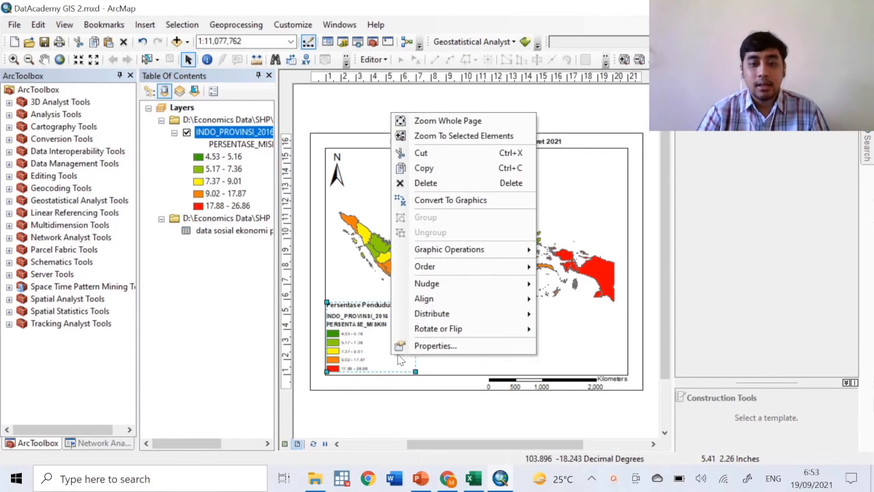
{"action": "left_click", "coordinate": [410, 347]}
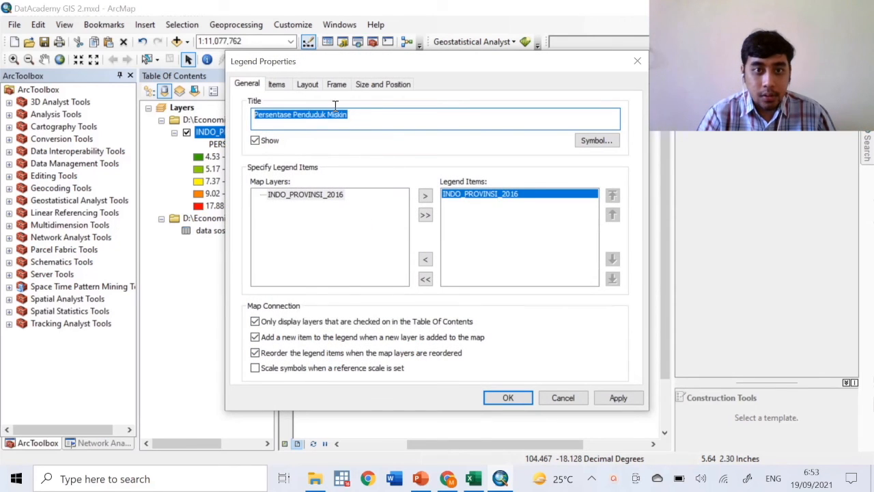
{"action": "left_click", "coordinate": [284, 87]}
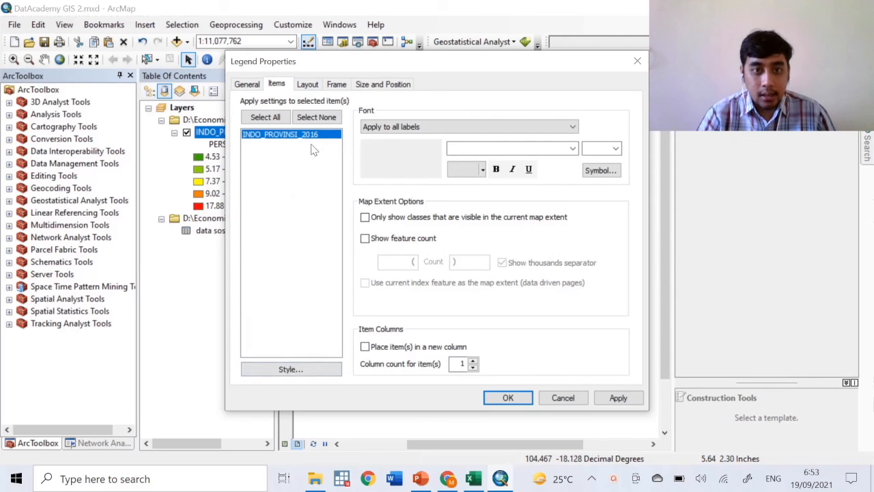
{"action": "left_click", "coordinate": [299, 373]}
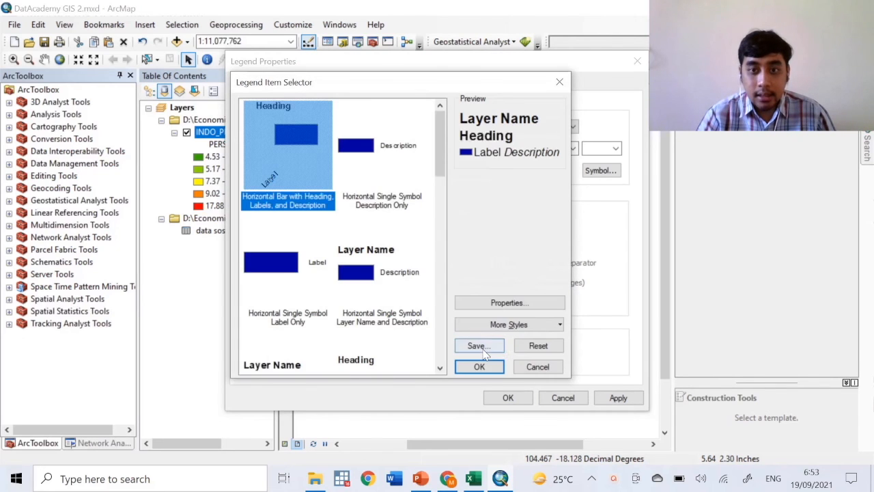
{"action": "left_click", "coordinate": [519, 303]}
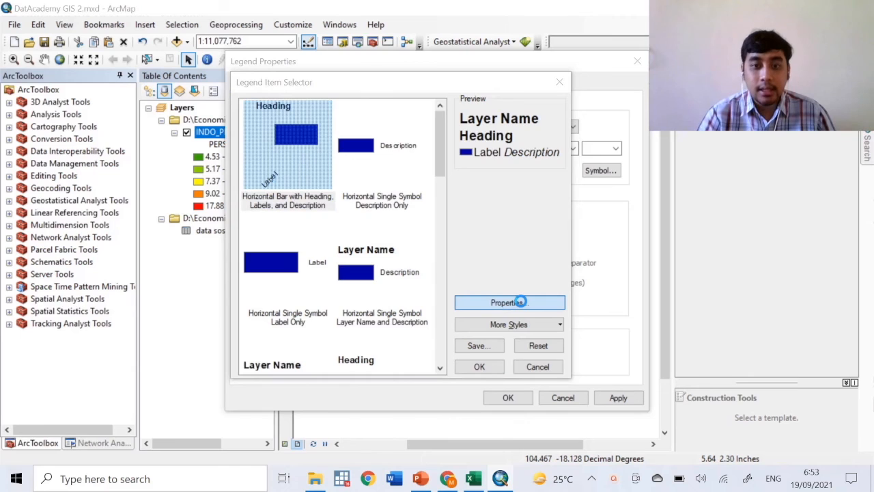
{"action": "left_click", "coordinate": [337, 160]}
{"action": "left_click", "coordinate": [471, 162]}
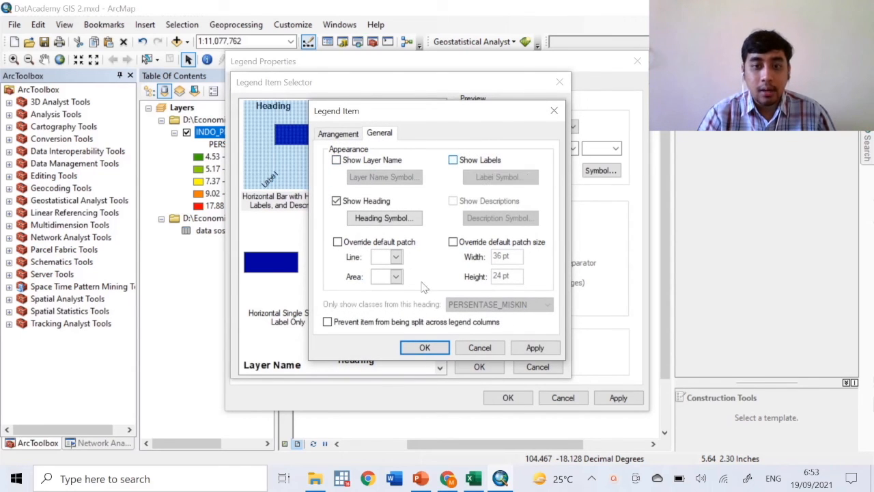
{"action": "left_click", "coordinate": [424, 347]}
{"action": "left_click", "coordinate": [480, 366]}
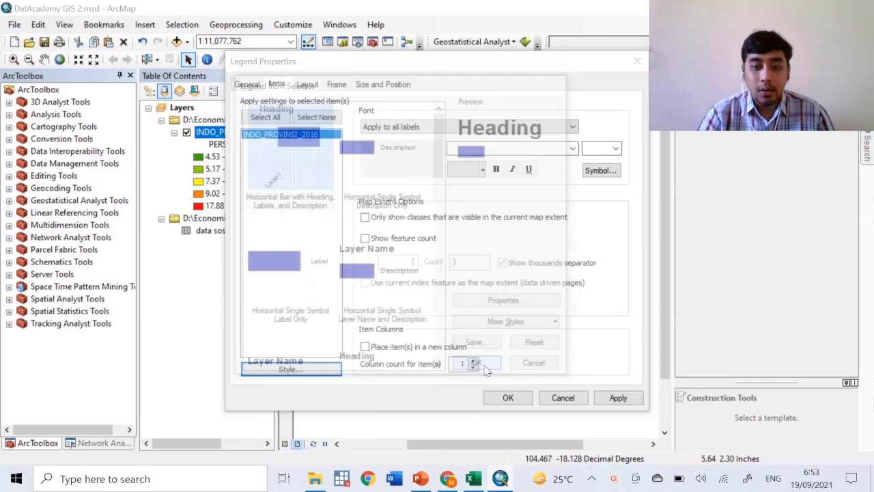
{"action": "left_click", "coordinate": [509, 398]}
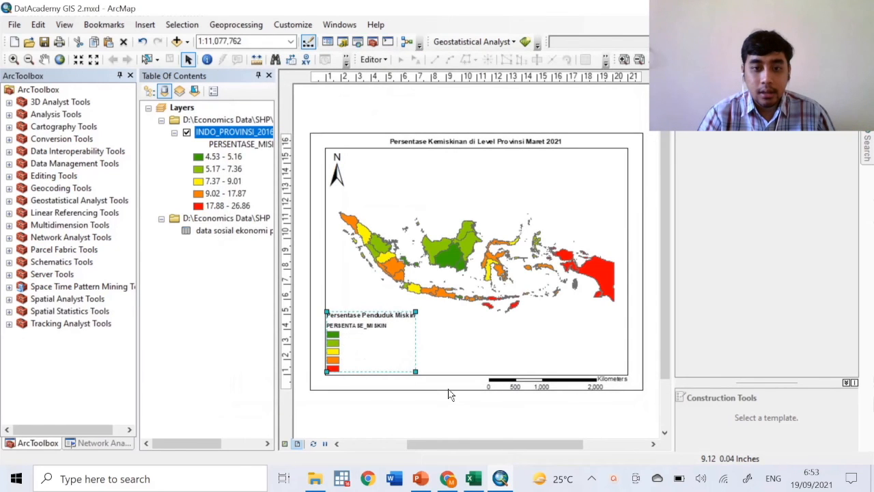
Step: Turn off the heading and turn on the labels for the INDO_PROVINSI_2016 legend item, and apply the change to the legend
{"action": "right_click", "coordinate": [362, 345]}
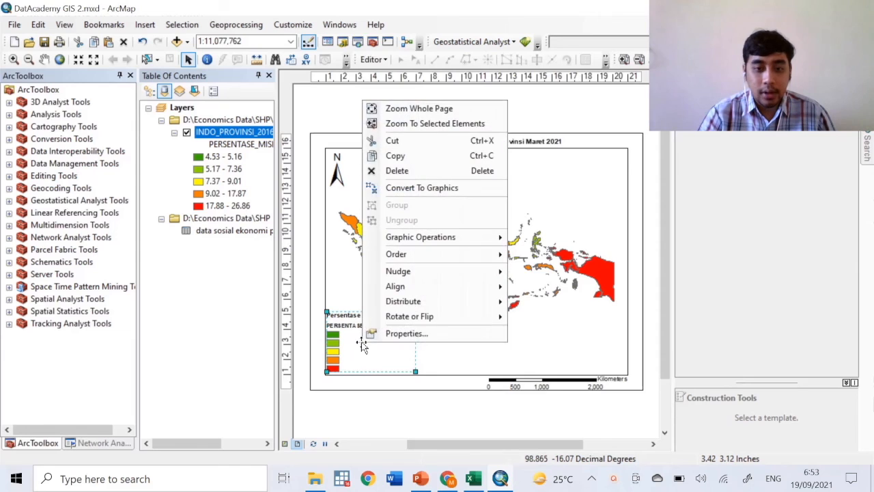
{"action": "left_click", "coordinate": [390, 334]}
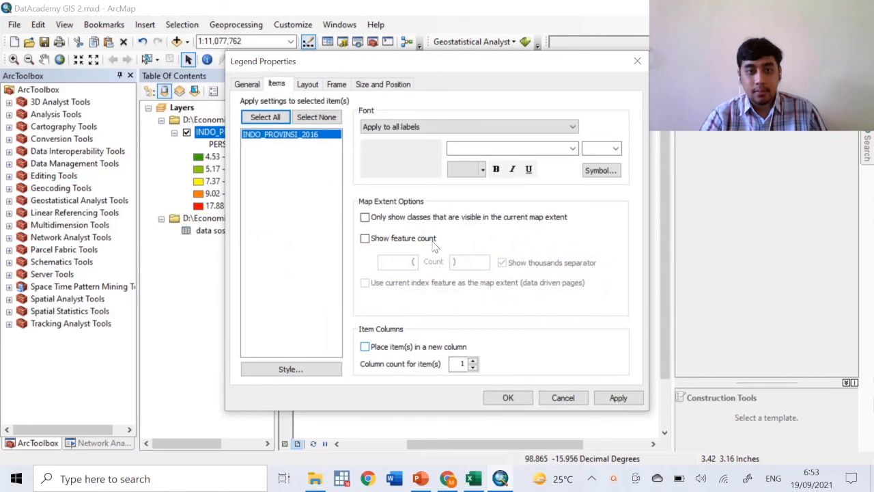
{"action": "left_click", "coordinate": [311, 371]}
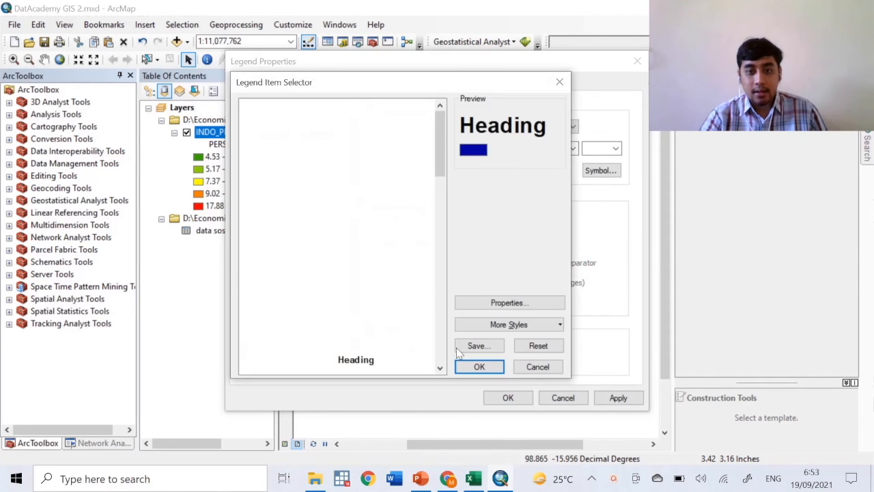
{"action": "left_click", "coordinate": [492, 303]}
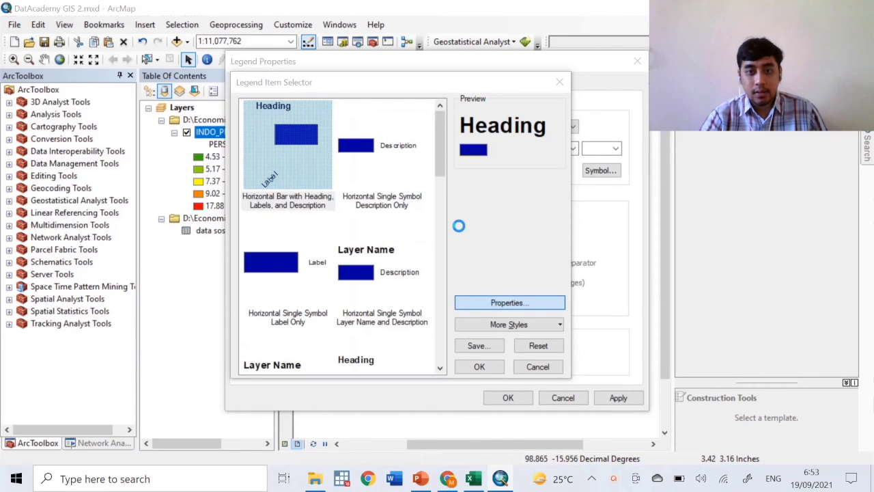
{"action": "left_click", "coordinate": [386, 203]}
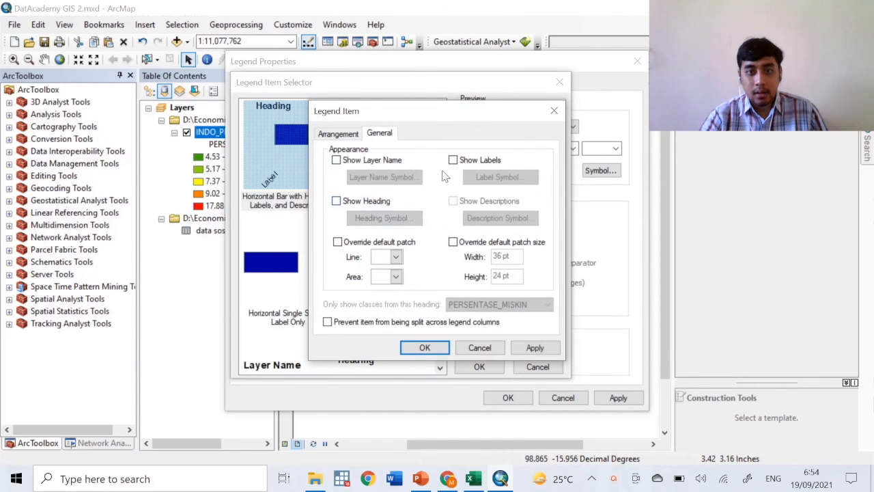
{"action": "left_click", "coordinate": [469, 164]}
{"action": "left_click", "coordinate": [431, 349]}
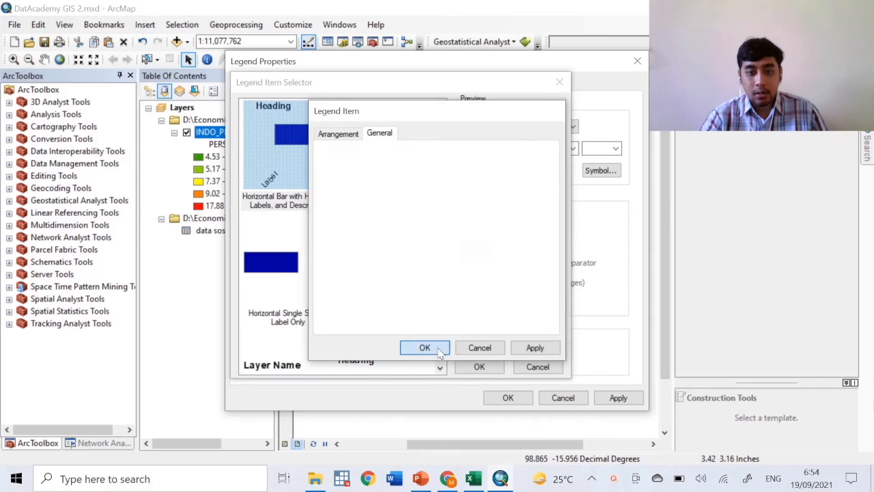
{"action": "left_click", "coordinate": [478, 367]}
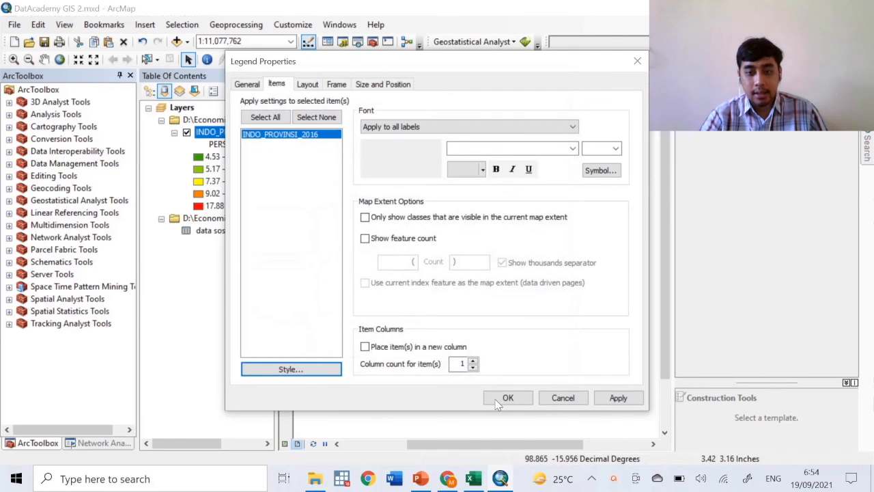
{"action": "left_click", "coordinate": [506, 398]}
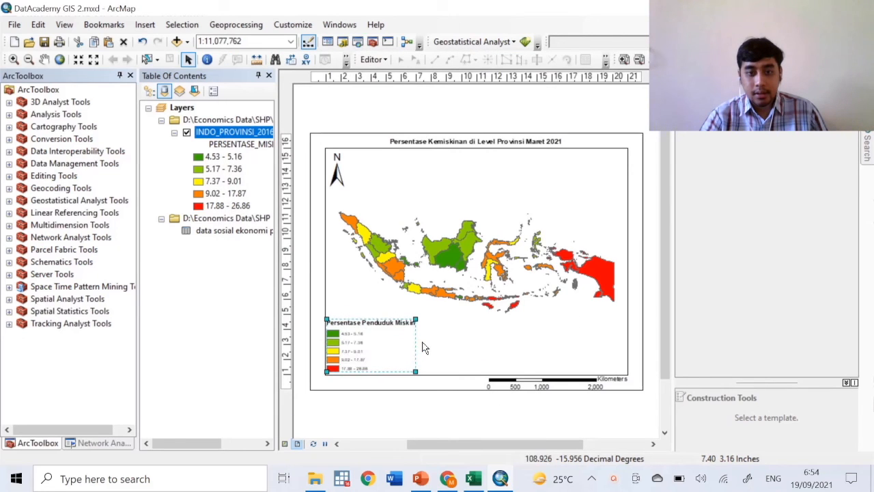
Step: Enlarge the legend slightly from its upper-right corner, keeping it in the lower-left of the map frame, and clear the selection
{"action": "mouse_move", "coordinate": [415, 319]}
{"action": "left_mouse_down"}
{"action": "mouse_move", "coordinate": [428, 303]}
{"action": "mouse_move", "coordinate": [429, 311]}
{"action": "left_mouse_up"}
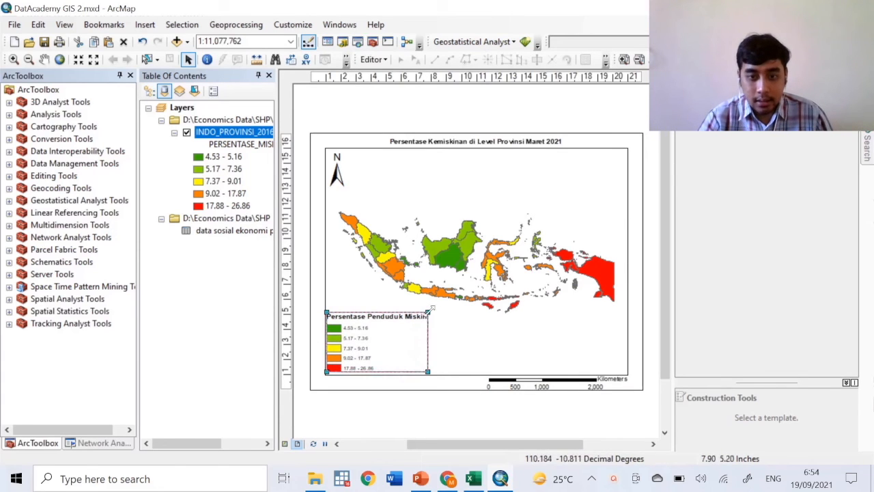
{"action": "left_click", "coordinate": [495, 333]}
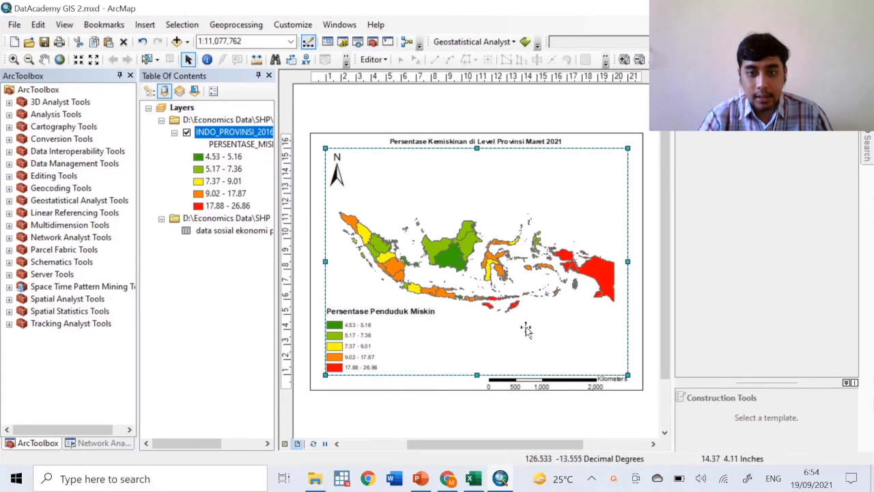
{"action": "left_click", "coordinate": [633, 305]}
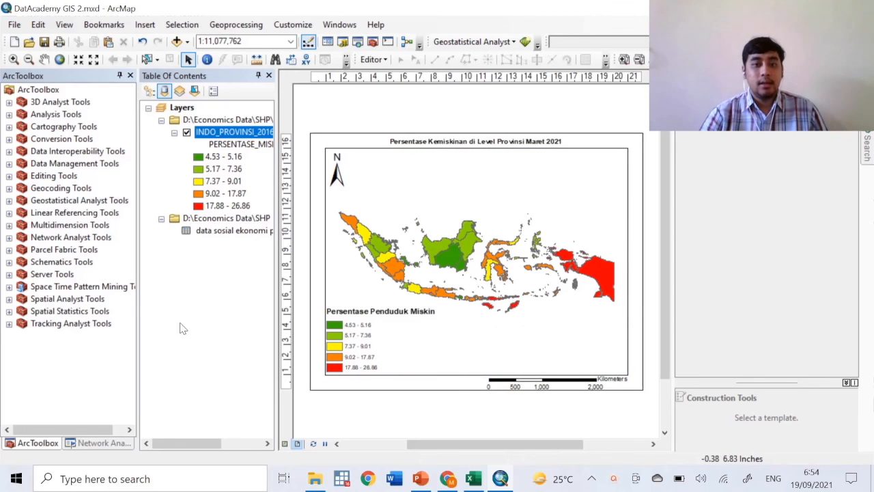
Step: Open the Export Map dialog for the finished poverty map layout
{"action": "left_click", "coordinate": [14, 25]}
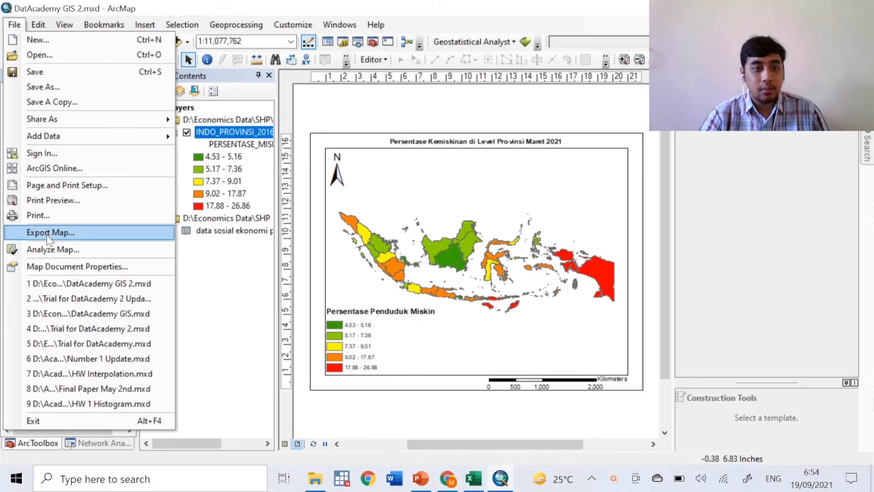
{"action": "left_click", "coordinate": [50, 237]}
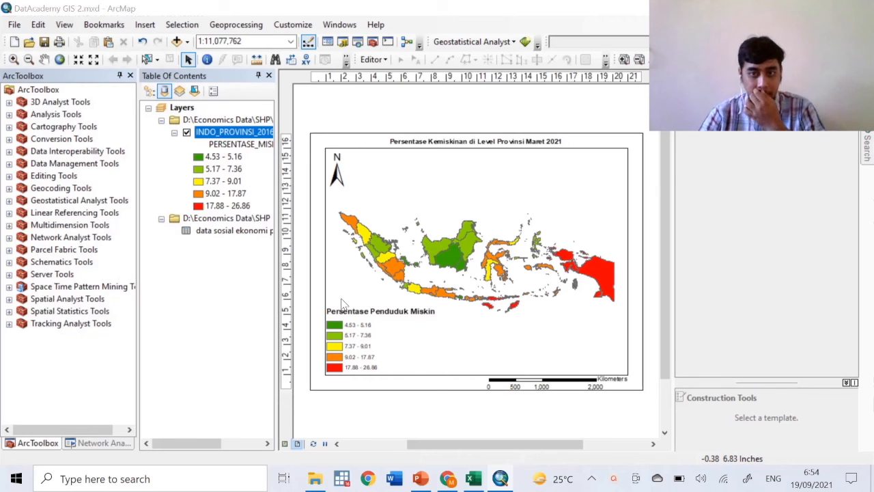